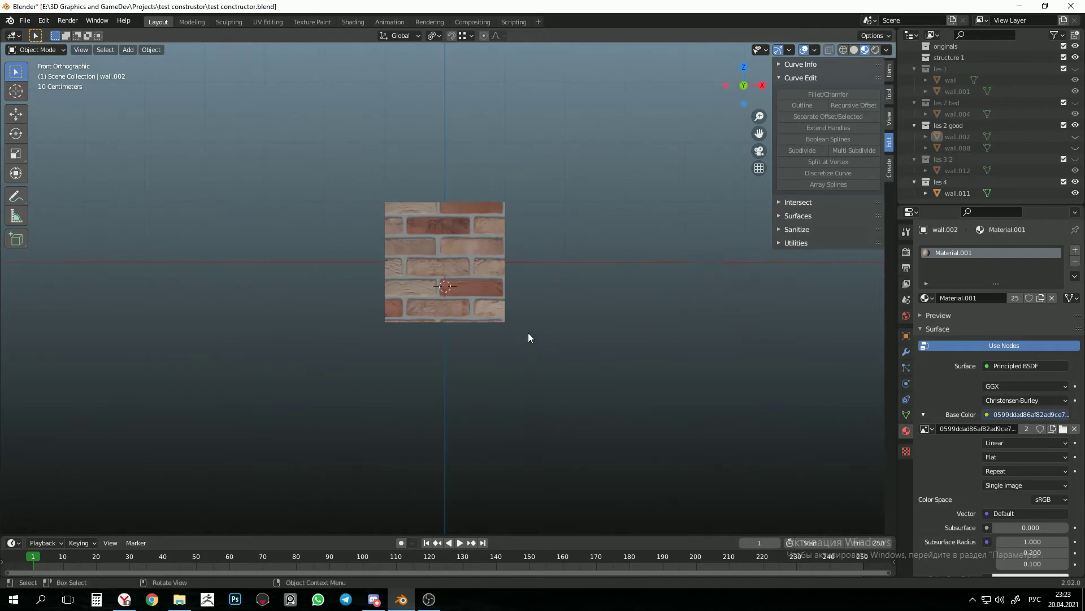
Zoom in and draw two Annotate strokes just above the wall's top edge.
{"action": "scroll", "coordinate": [508, 322], "scroll_direction": "up", "scroll_amount": 5}
{"action": "left_click", "coordinate": [16, 196]}
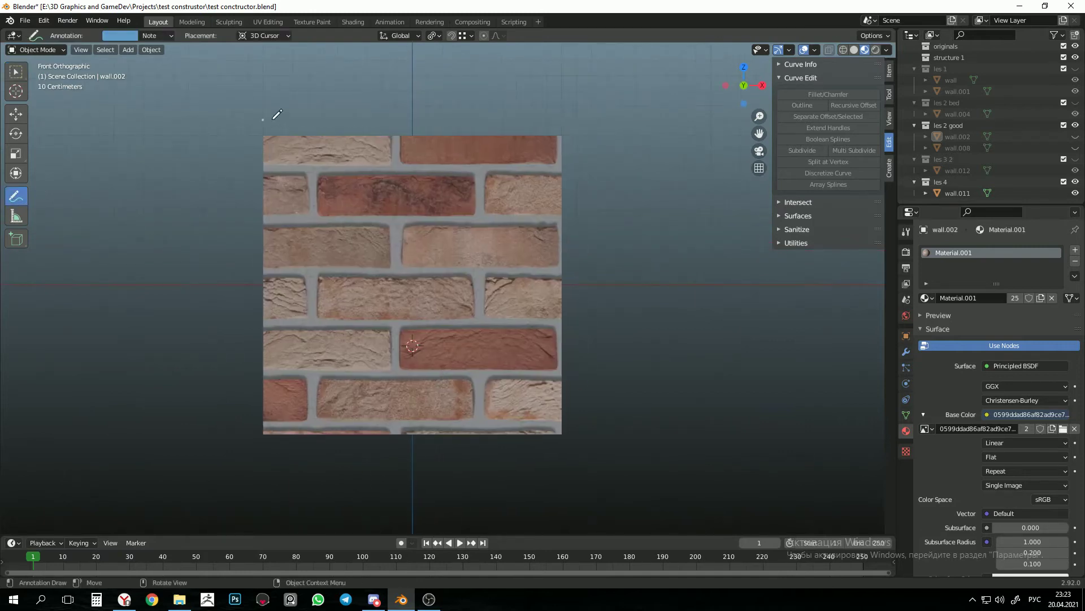
{"action": "left_click_drag", "start_coordinate": [264, 119], "coordinate": [566, 109]}
{"action": "left_click_drag", "start_coordinate": [264, 89], "coordinate": [442, 89]}
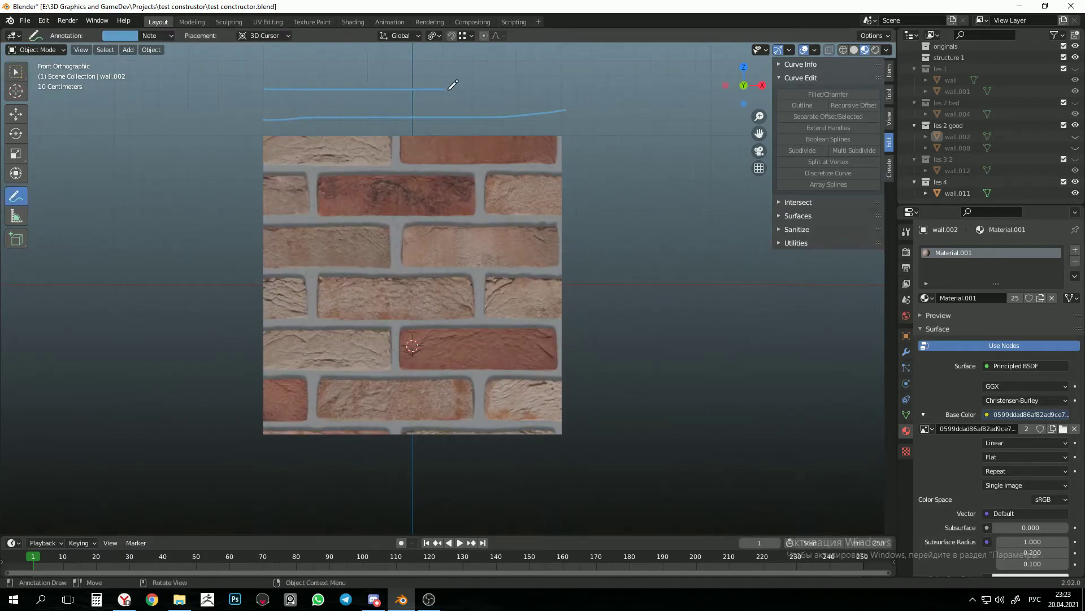
{"action": "left_click", "coordinate": [15, 71]}
Select wall.011, enter Edit Mode in wireframe, and box-select its right-side vertices.
{"action": "left_click", "coordinate": [432, 296]}
{"action": "key", "text": "Tab"}
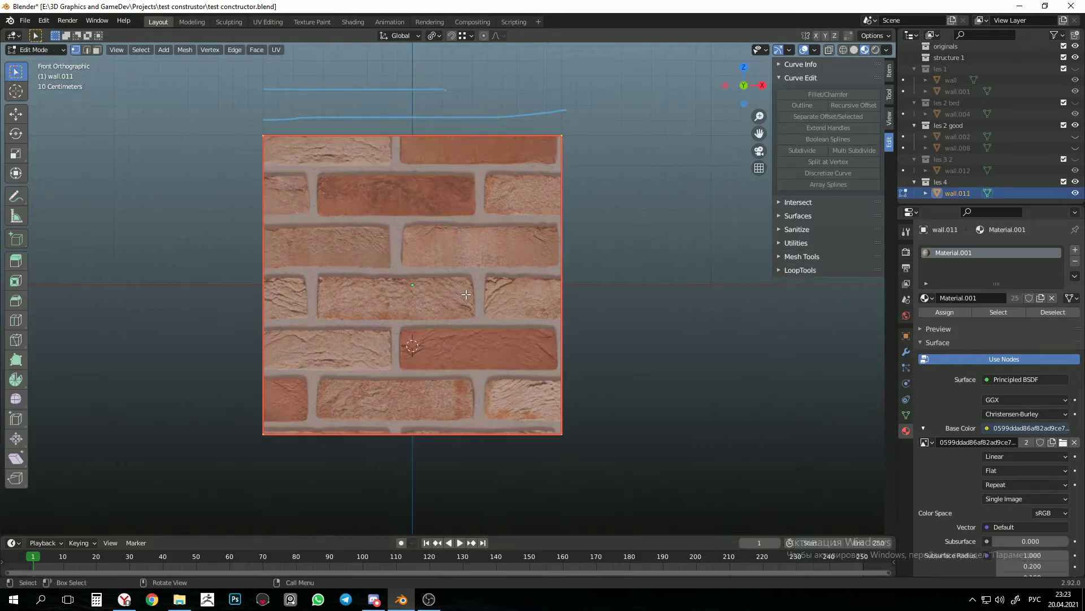
{"action": "key", "text": "z"}
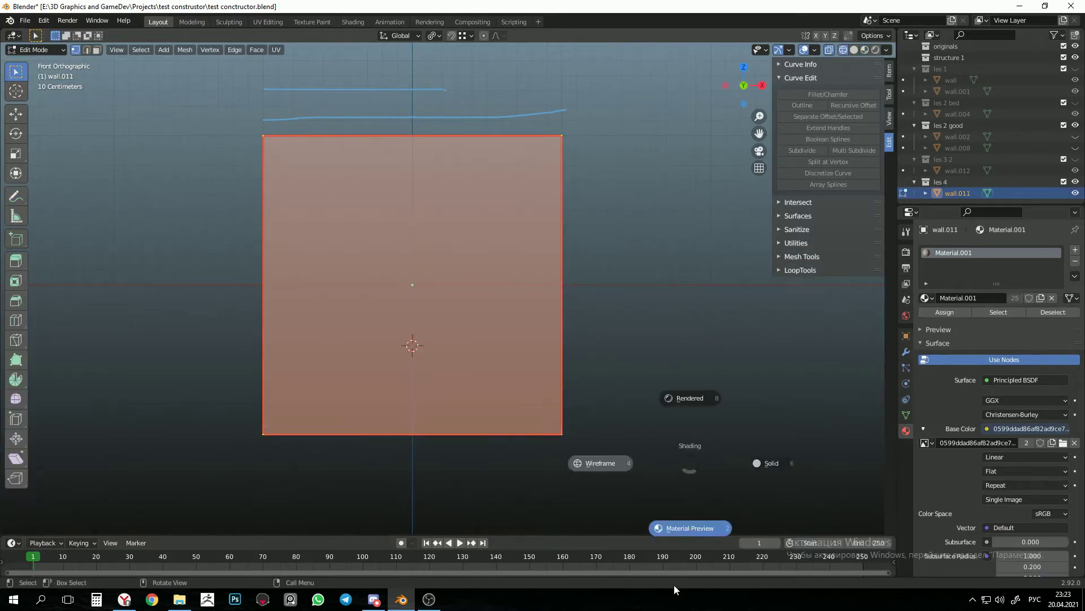
{"action": "mouse_move", "coordinate": [611, 502]}
{"action": "left_mouse_down"}
{"action": "mouse_move", "coordinate": [502, 110]}
{"action": "mouse_move", "coordinate": [663, 508]}
{"action": "left_mouse_up"}
{"action": "key", "text": "z"}
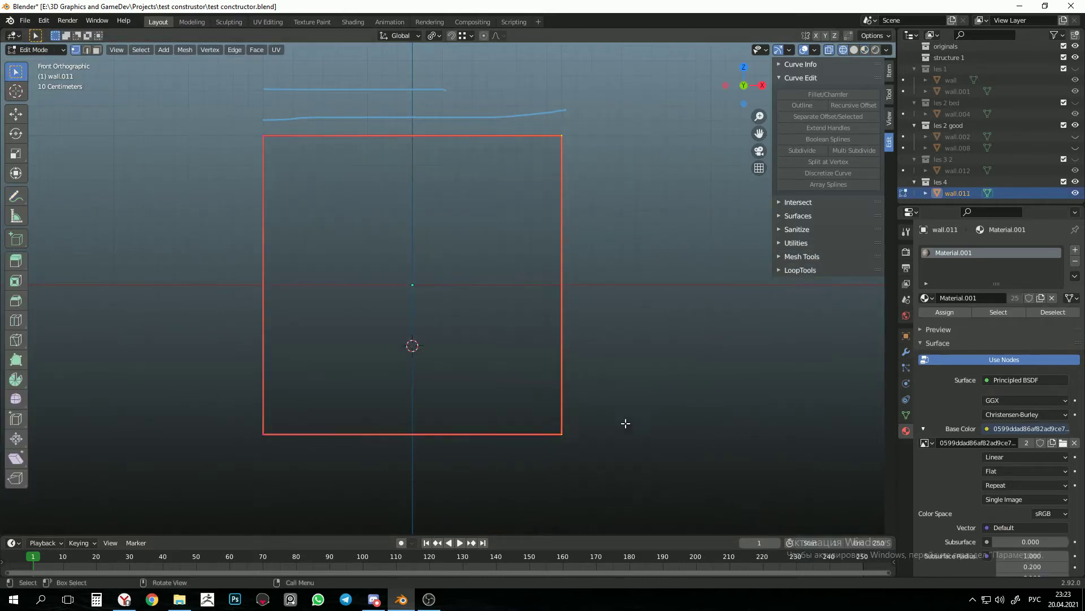
{"action": "key", "text": "z"}
Slide the right-side vertices left along X, then undo the move.
{"action": "key", "text": "g"}
{"action": "key", "text": "y"}
{"action": "key", "text": "x"}
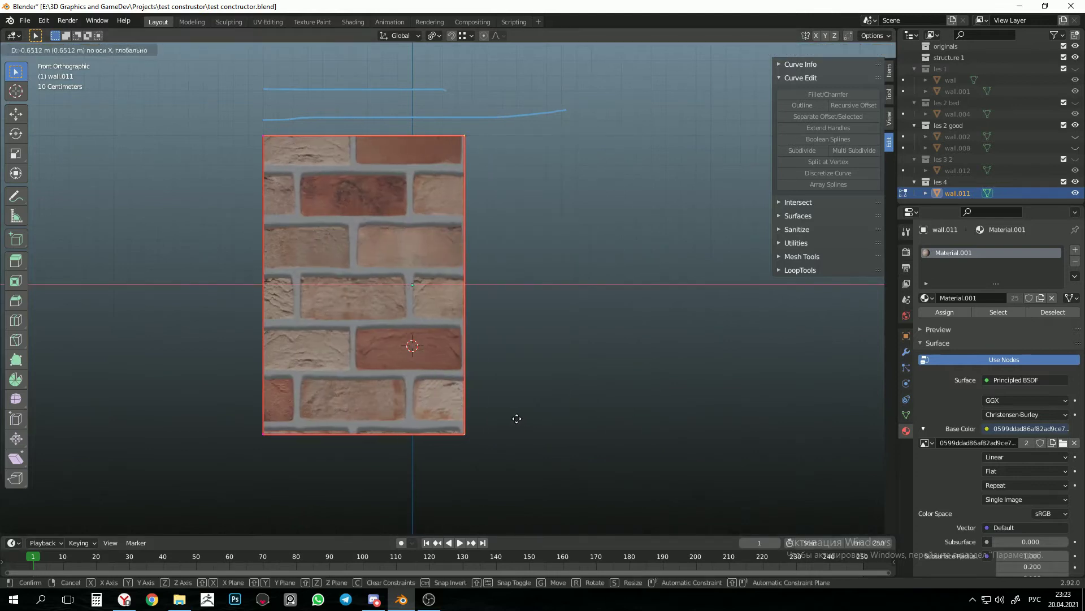
{"action": "left_click", "coordinate": [511, 421]}
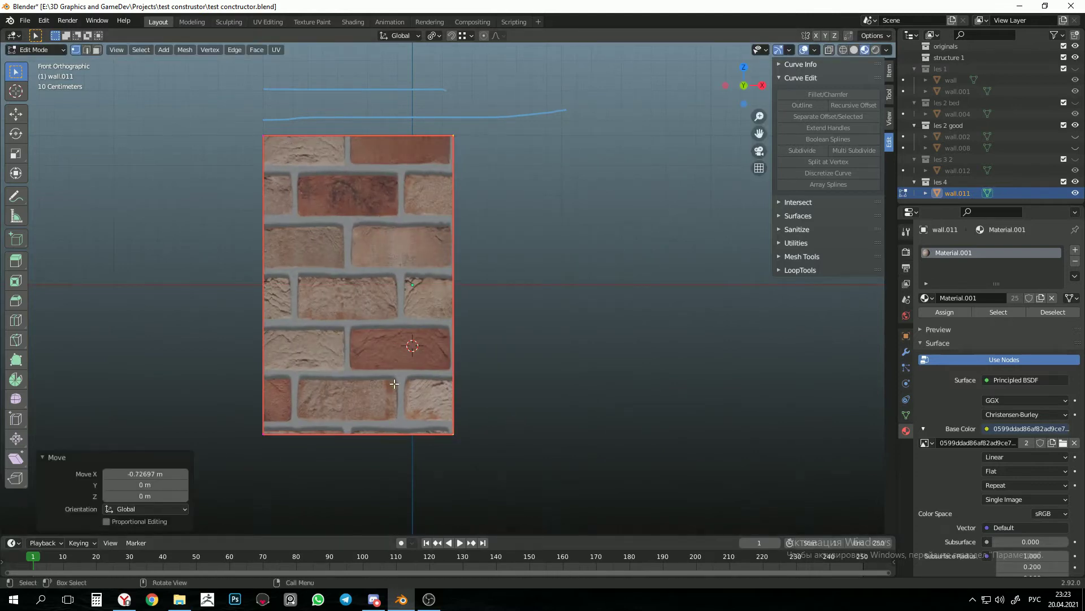
{"action": "key", "text": "ctrl+z"}
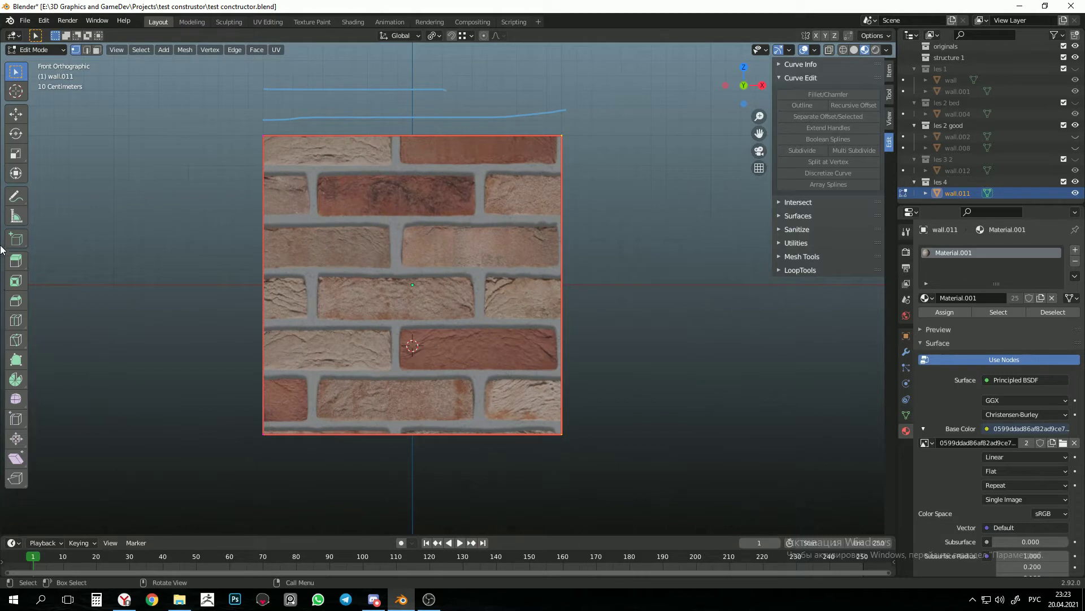
Add a vertical loop cut across the wall, slid right of centre.
{"action": "key", "text": "2"}
{"action": "left_click", "coordinate": [442, 137]}
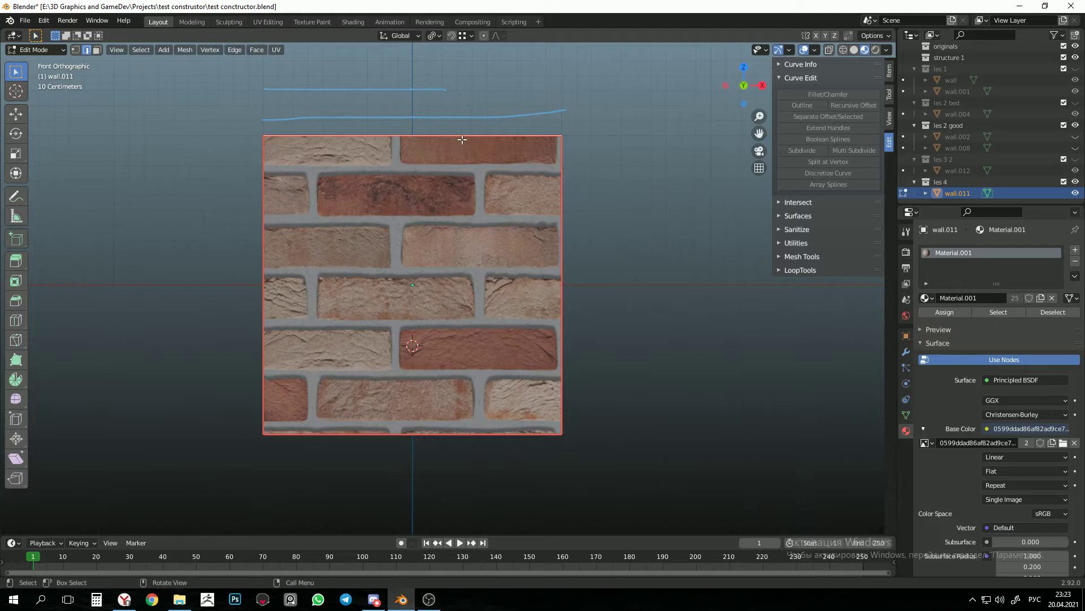
{"action": "key", "text": "ctrl+r"}
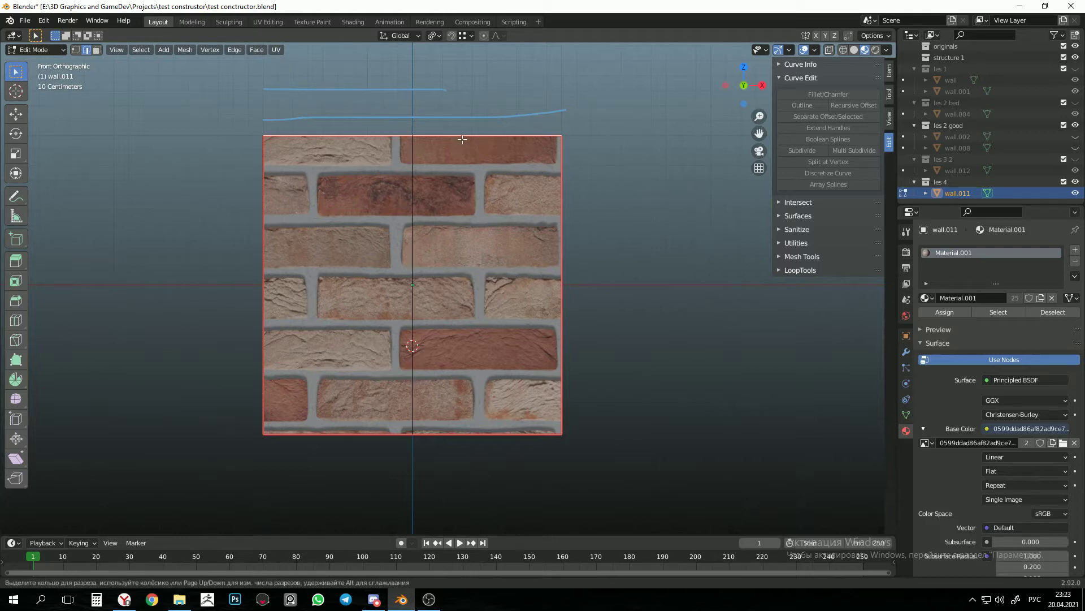
{"action": "left_click", "coordinate": [463, 145]}
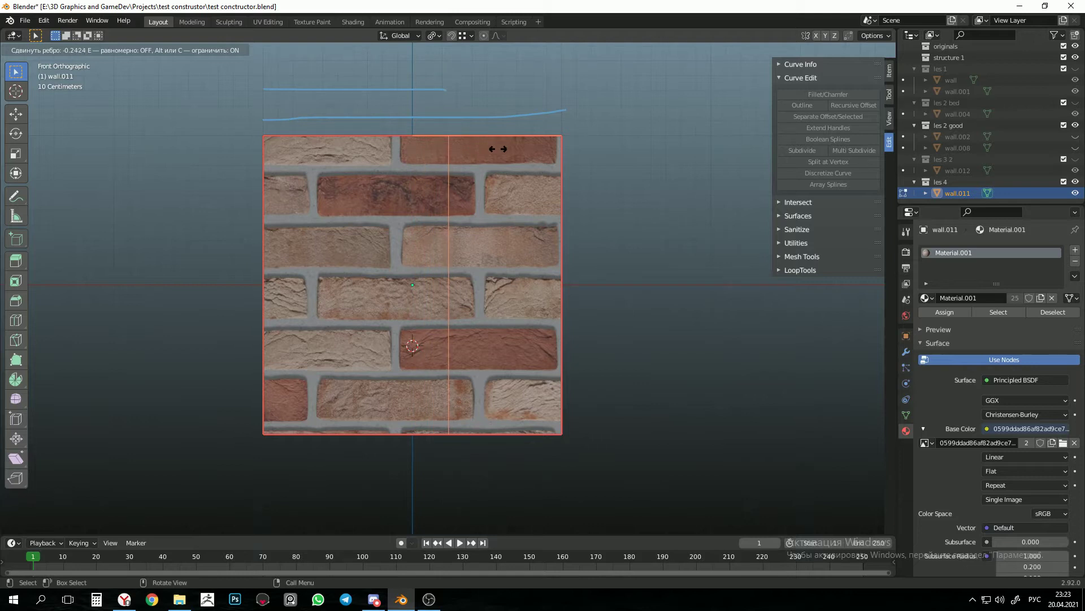
{"action": "left_click", "coordinate": [497, 149]}
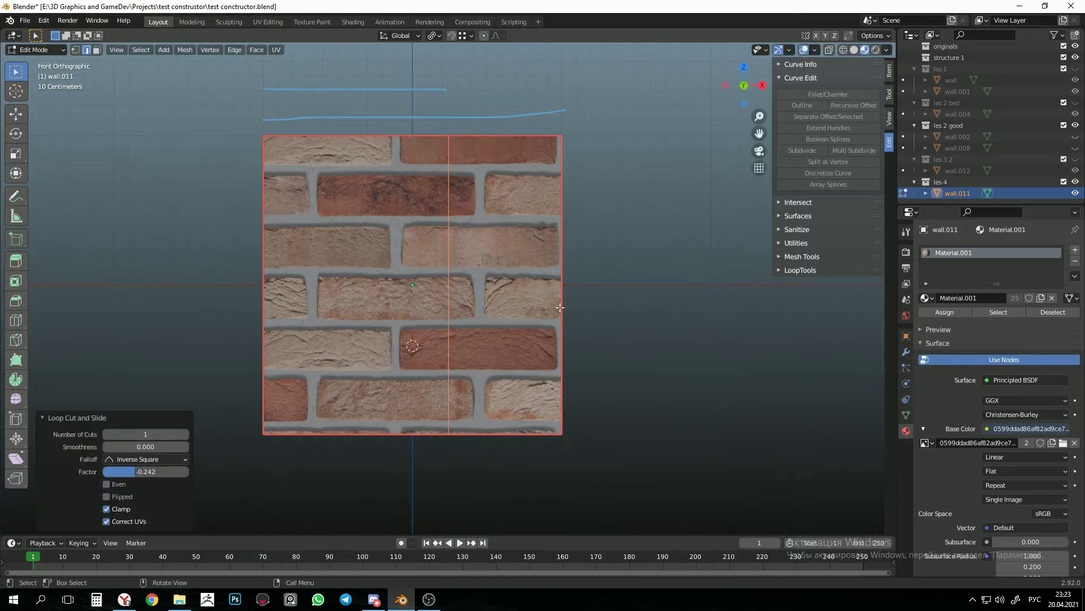
Delete the vertices on the wall's right edge, then orbit to view the narrowed slab.
{"action": "key", "text": "1"}
{"action": "key", "text": "shift+z"}
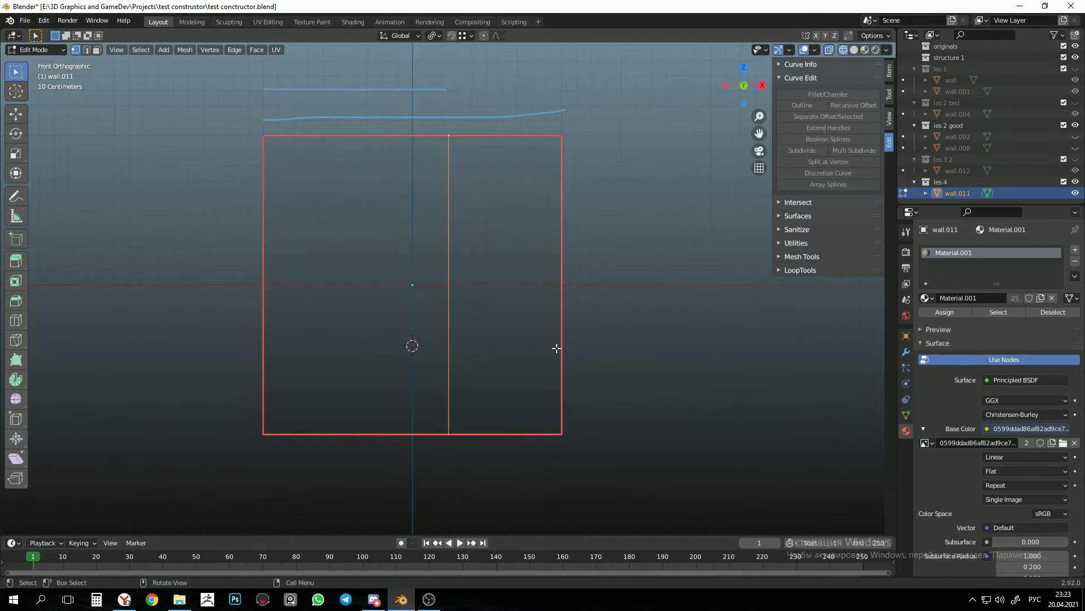
{"action": "left_click_drag", "start_coordinate": [519, 98], "coordinate": [620, 495]}
{"action": "key", "text": "x"}
{"action": "left_click", "coordinate": [624, 416]}
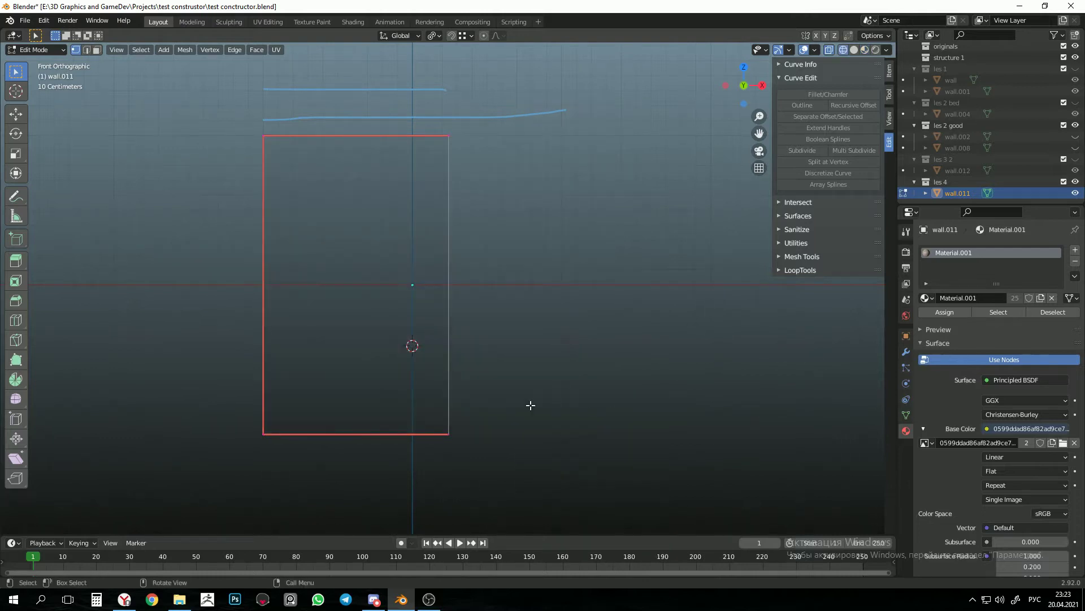
{"action": "key", "text": "shift+z"}
{"action": "mouse_move", "coordinate": [528, 424]}
{"action": "middle_mouse_down"}
{"action": "mouse_move", "coordinate": [473, 385]}
{"action": "mouse_move", "coordinate": [484, 359]}
{"action": "mouse_move", "coordinate": [390, 301]}
{"action": "middle_mouse_up"}
{"action": "key", "text": "2"}
{"action": "middle_click_drag", "start_coordinate": [457, 416], "coordinate": [517, 372]}
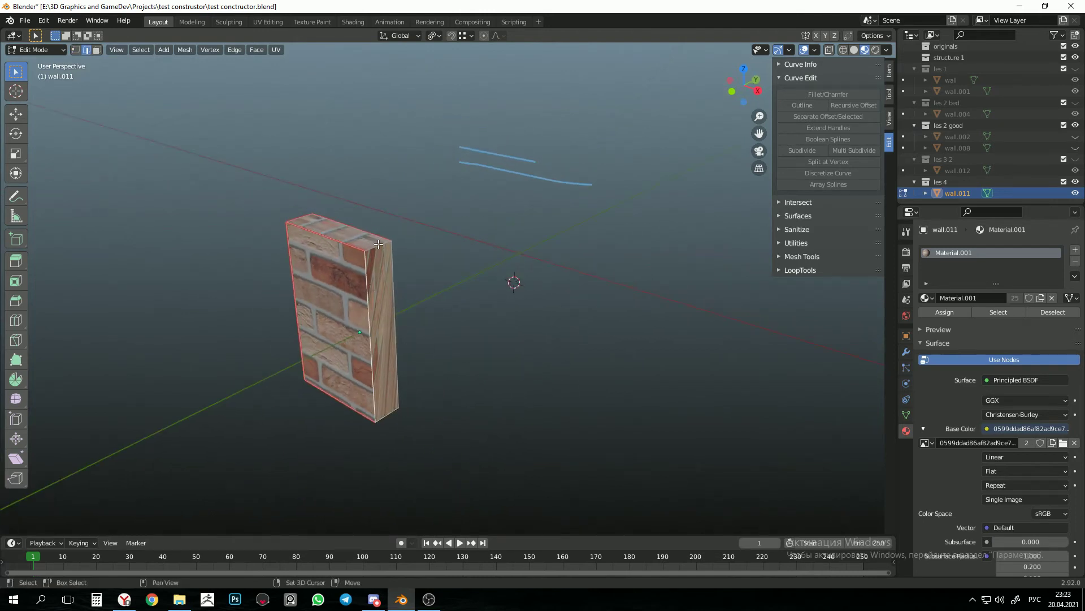
{"action": "middle_click_drag", "start_coordinate": [436, 330], "coordinate": [499, 322]}
{"action": "scroll", "coordinate": [537, 336], "scroll_direction": "up", "scroll_amount": 3}
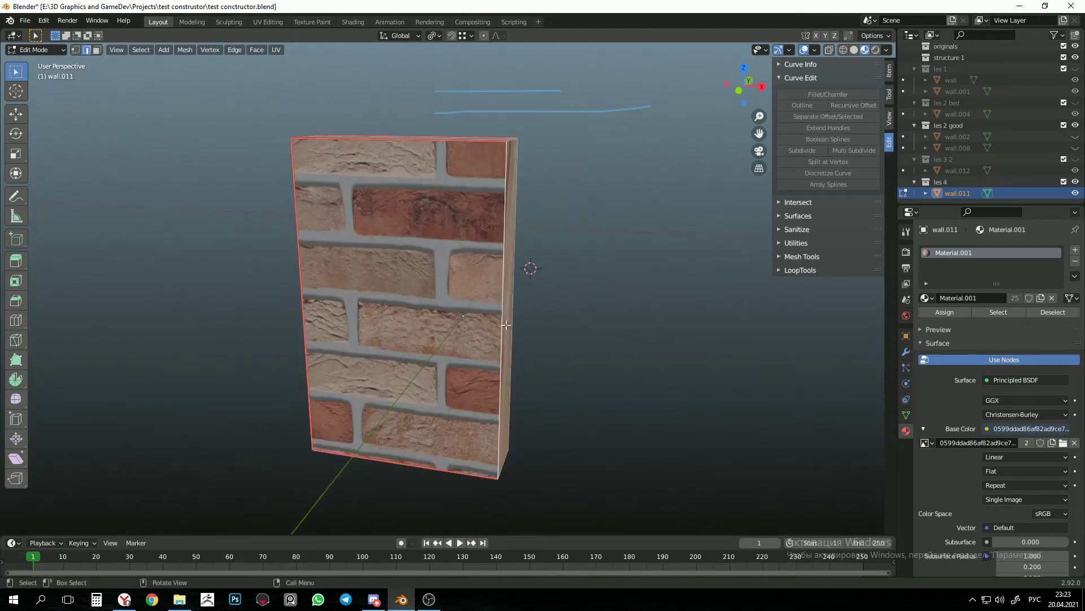
Isolate the wall in the UV Editing workspace with all faces selected and its UV island framed.
{"action": "key", "text": "a"}
{"action": "left_click", "coordinate": [260, 22]}
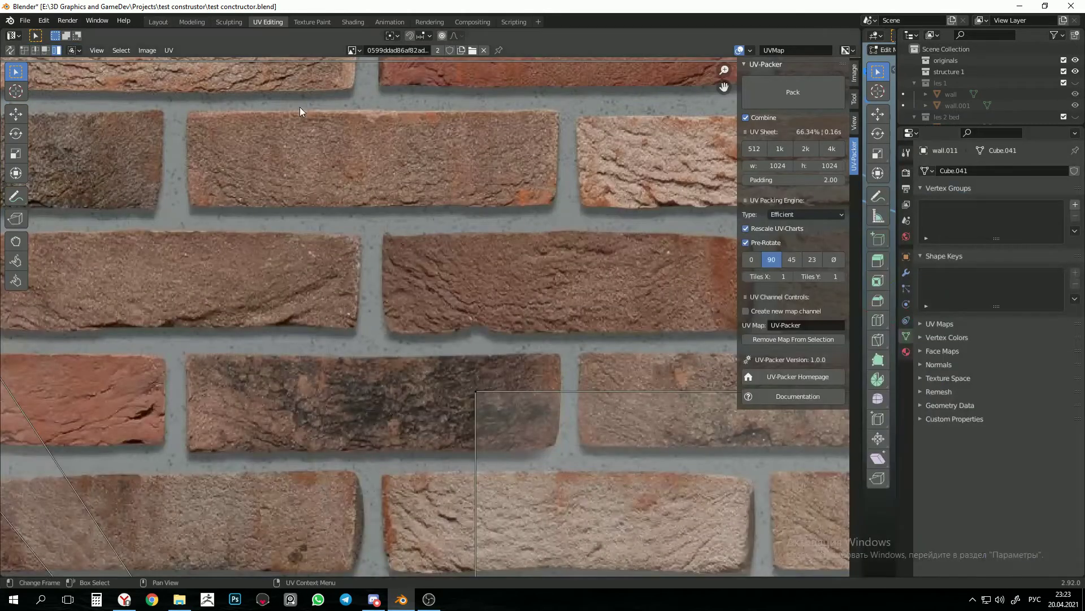
{"action": "scroll", "coordinate": [300, 106], "scroll_direction": "down", "scroll_amount": 6}
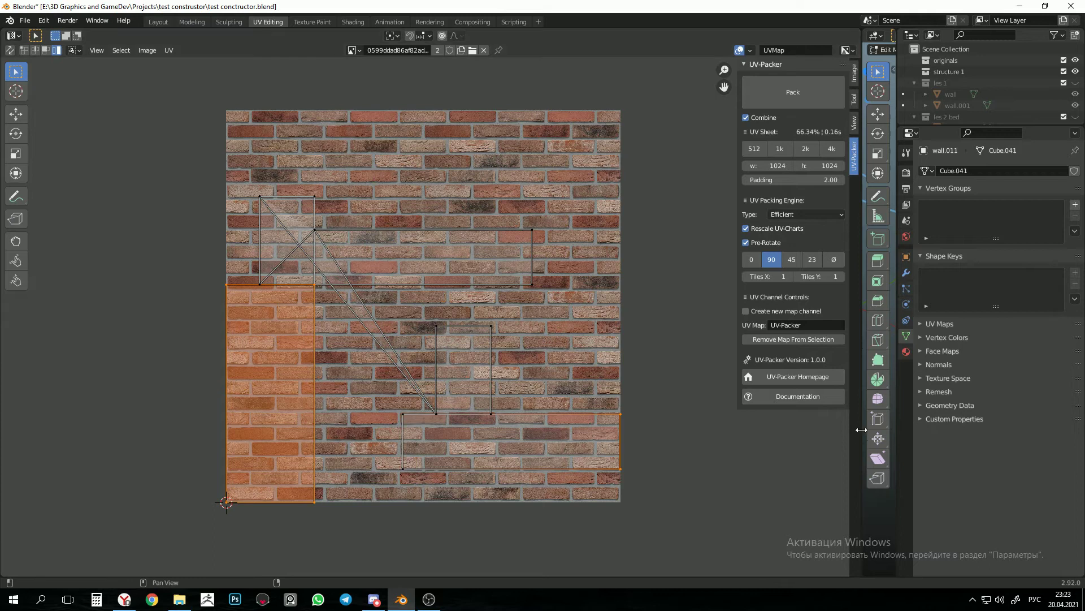
{"action": "left_click_drag", "start_coordinate": [861, 429], "coordinate": [505, 452]}
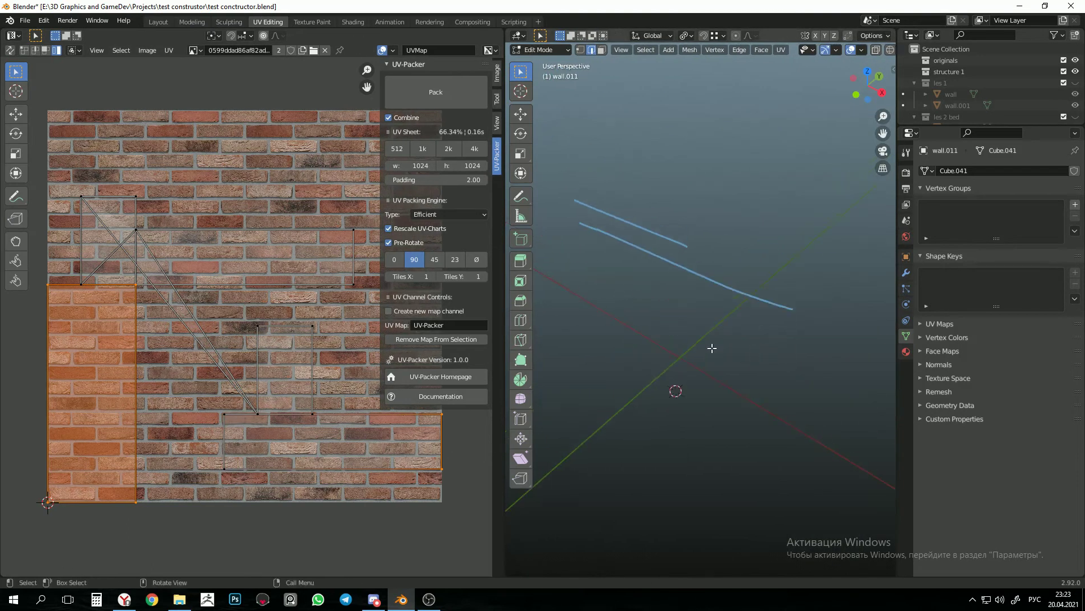
{"action": "key", "text": "KP_Divide"}
{"action": "key", "text": "alt+a"}
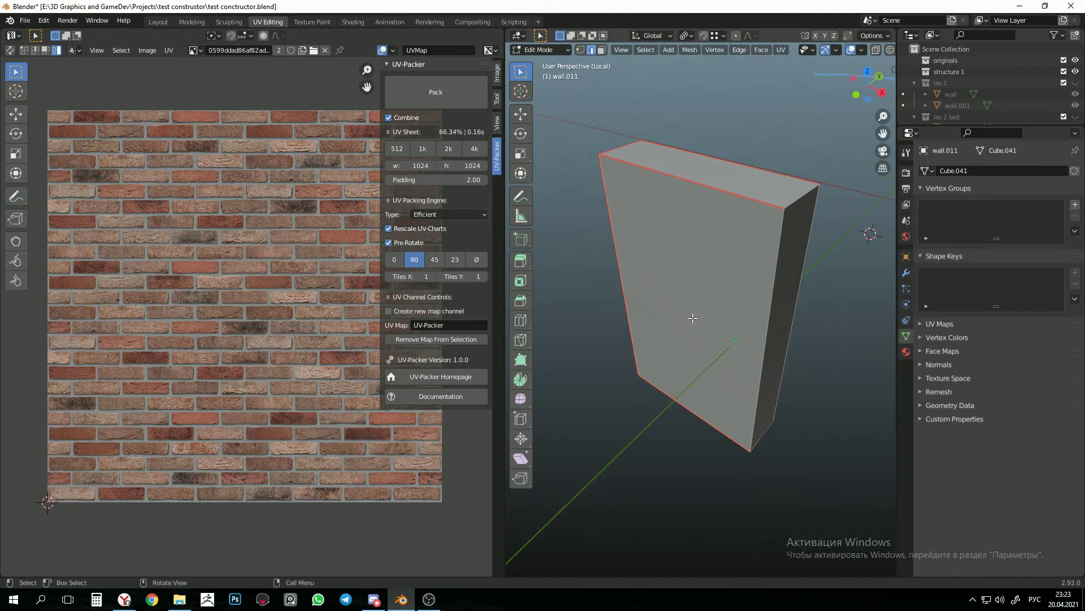
{"action": "key", "text": "3"}
{"action": "key", "text": "a"}
{"action": "key", "text": "KP_Decimal"}
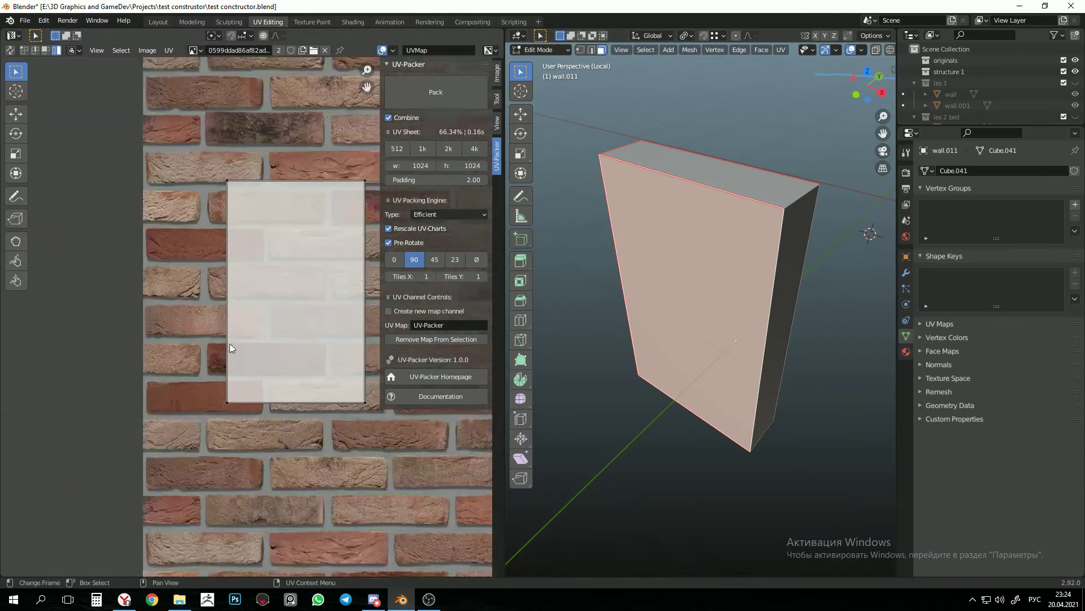
{"action": "middle_click_drag", "start_coordinate": [280, 337], "coordinate": [240, 368]}
{"action": "scroll", "coordinate": [327, 431], "scroll_direction": "up", "scroll_amount": 2}
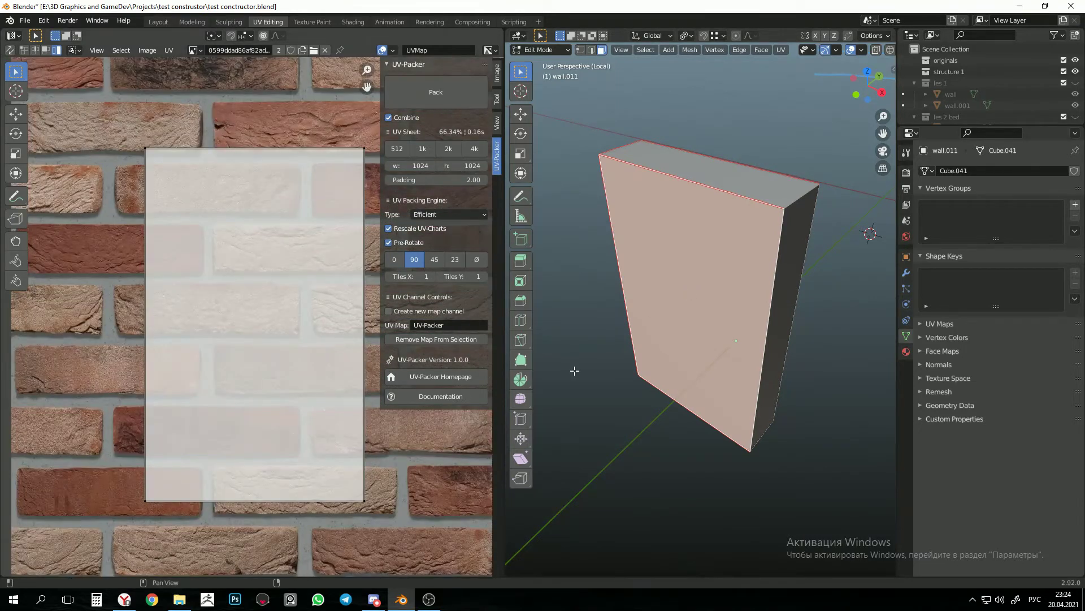
Delete the wall's right-side vertices in wireframe, then select all remaining geometry.
{"action": "mouse_move", "coordinate": [746, 285]}
{"action": "middle_mouse_down"}
{"action": "mouse_move", "coordinate": [681, 359]}
{"action": "mouse_move", "coordinate": [678, 400]}
{"action": "middle_mouse_up"}
{"action": "key", "text": "1"}
{"action": "key", "text": "z"}
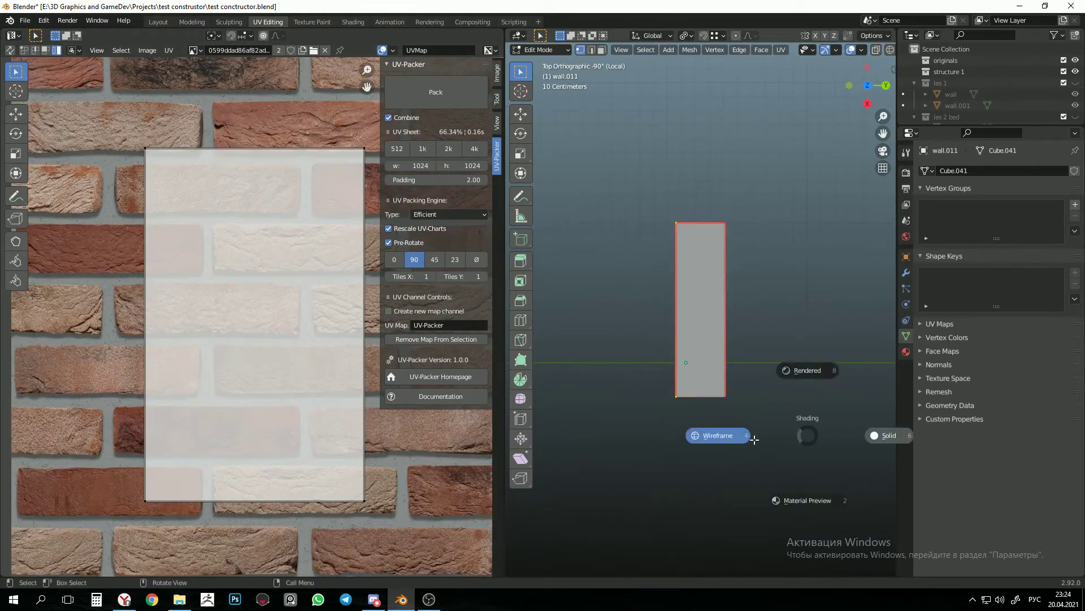
{"action": "left_click", "coordinate": [754, 440]}
{"action": "mouse_move", "coordinate": [759, 454]}
{"action": "left_mouse_down"}
{"action": "mouse_move", "coordinate": [734, 181]}
{"action": "mouse_move", "coordinate": [708, 219]}
{"action": "left_mouse_up"}
{"action": "key", "text": "x"}
{"action": "left_click", "coordinate": [700, 229]}
{"action": "key", "text": "z"}
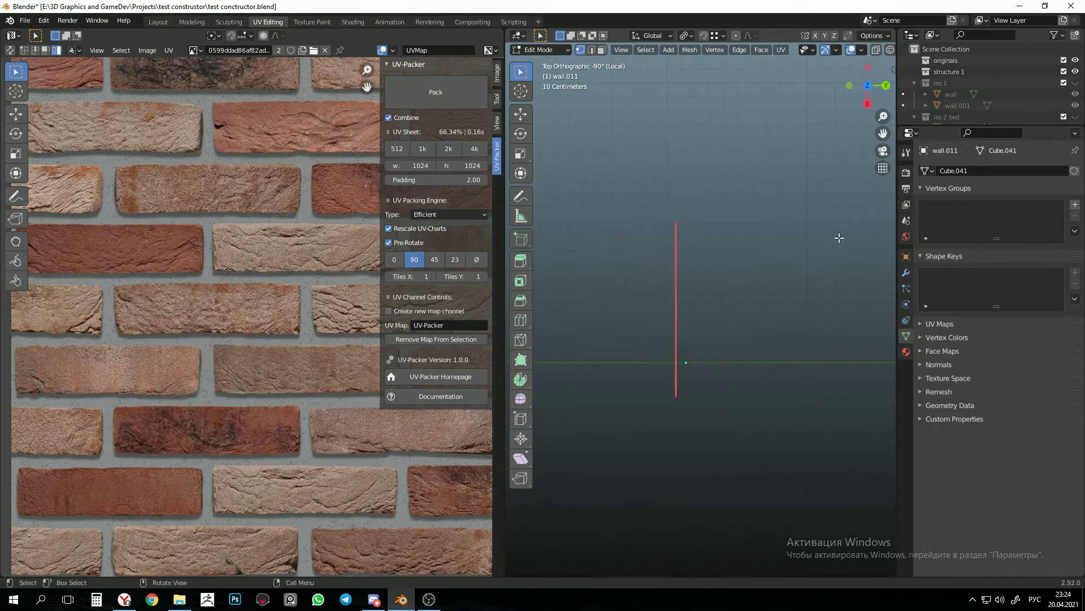
{"action": "middle_click_drag", "start_coordinate": [840, 238], "coordinate": [789, 283]}
{"action": "key", "text": "a"}
{"action": "scroll", "coordinate": [331, 395], "scroll_direction": "down", "scroll_amount": 8}
{"action": "scroll", "coordinate": [291, 416], "scroll_direction": "up", "scroll_amount": 3}
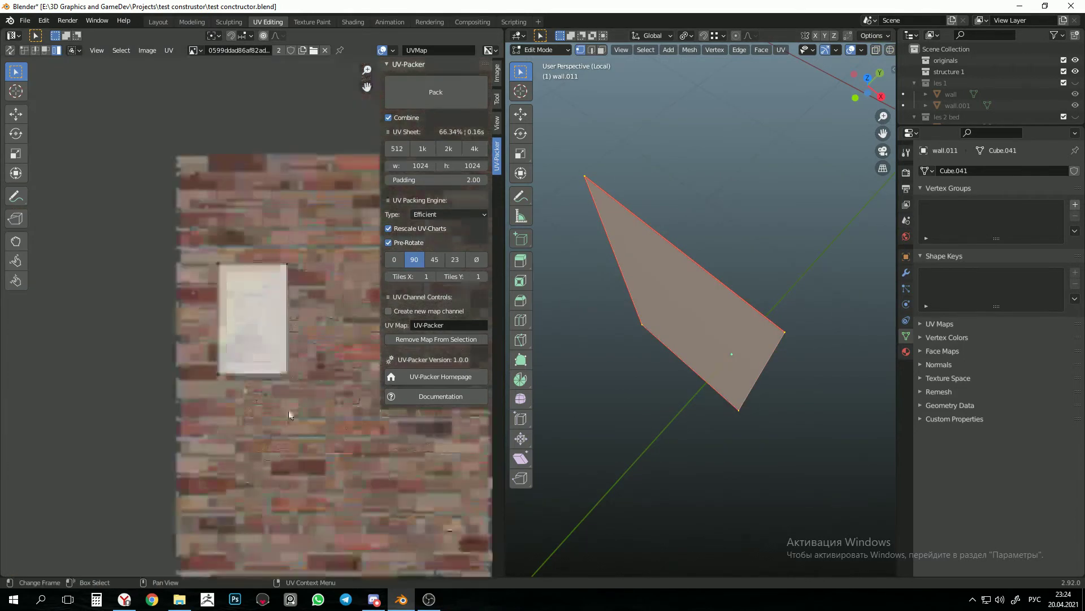
{"action": "scroll", "coordinate": [237, 362], "scroll_direction": "up", "scroll_amount": 3}
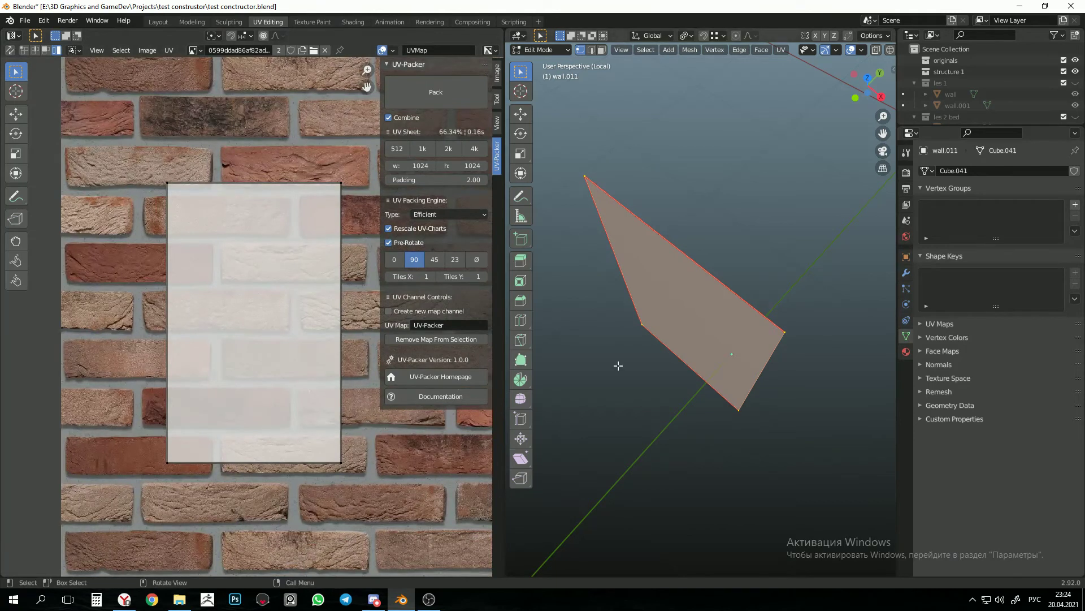
Undo to restore the box's faces, orbit it upright, and return to Layout.
{"action": "key", "text": "ctrl+z"}
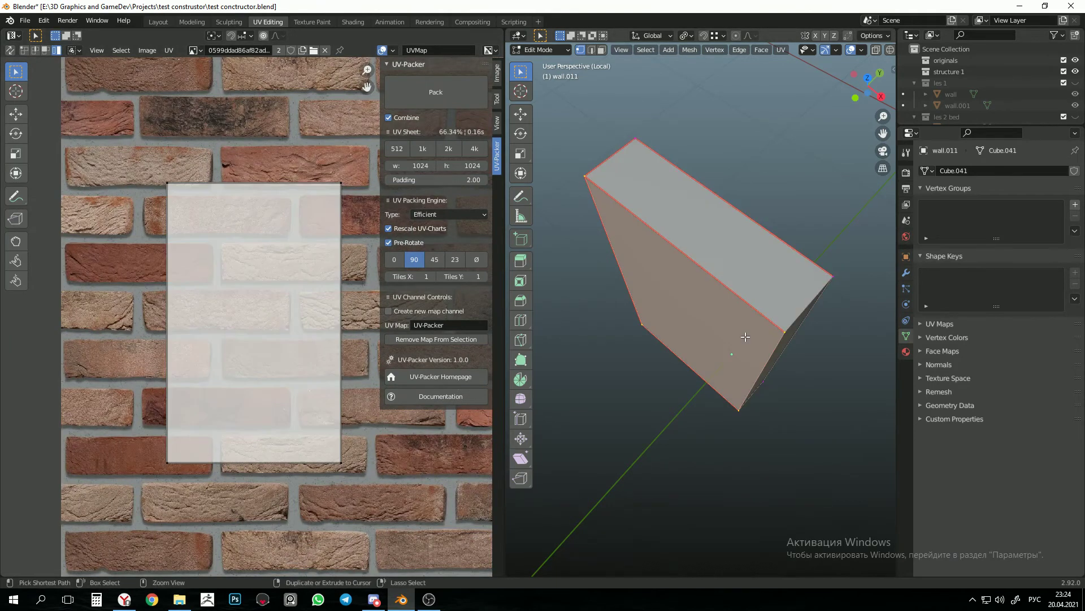
{"action": "scroll", "coordinate": [95, 324], "scroll_direction": "down", "scroll_amount": 5}
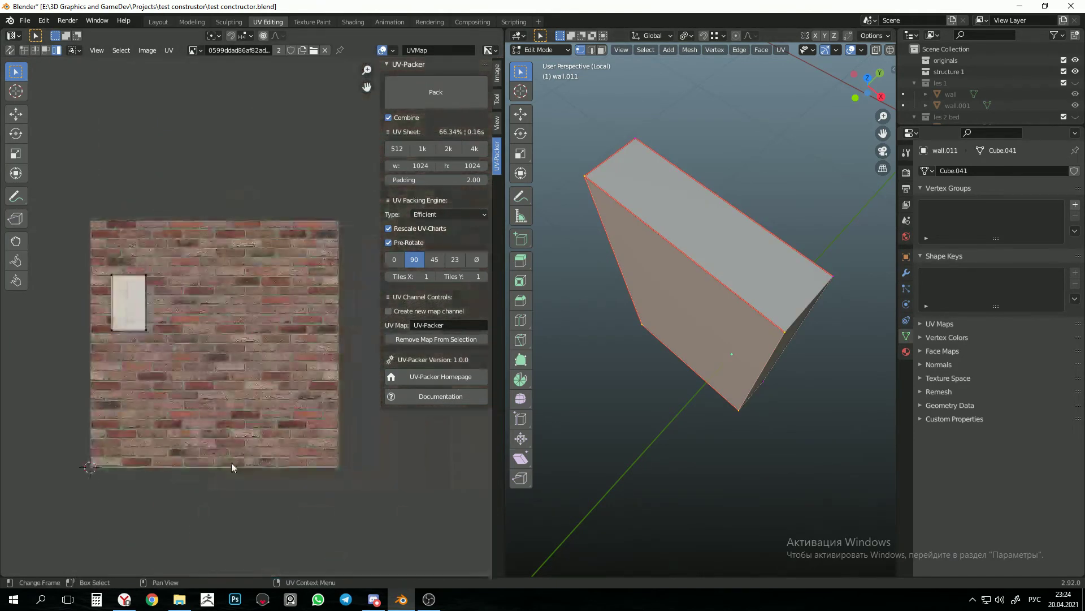
{"action": "middle_click_drag", "start_coordinate": [654, 370], "coordinate": [803, 317]}
{"action": "left_click", "coordinate": [158, 21]}
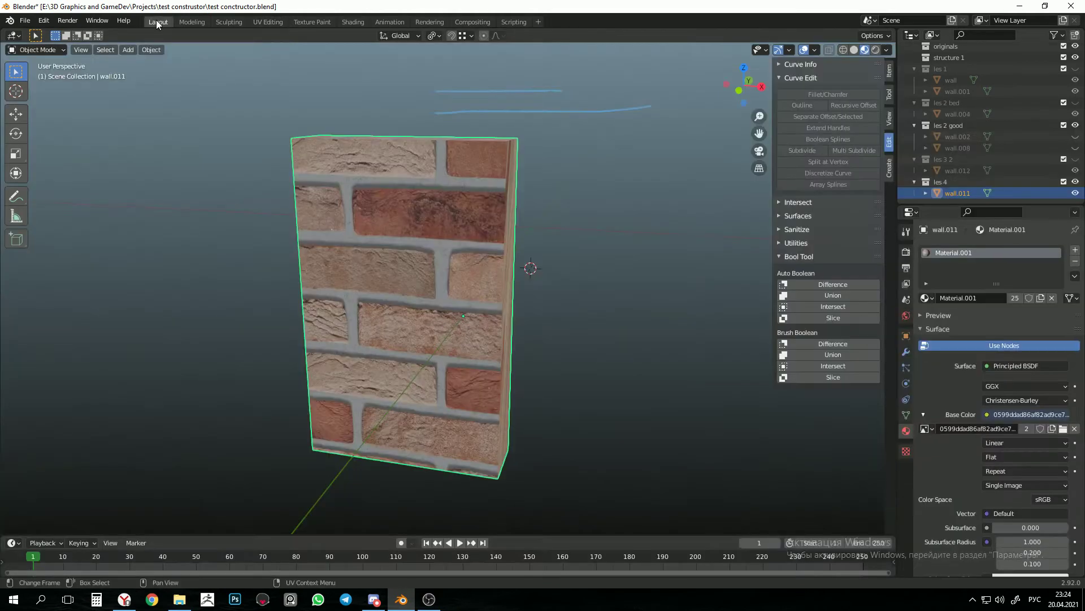
Enter Edit Mode on wall.011, undo to restore its full square shape, and view it from the front.
{"action": "middle_click_drag", "start_coordinate": [444, 268], "coordinate": [485, 300]}
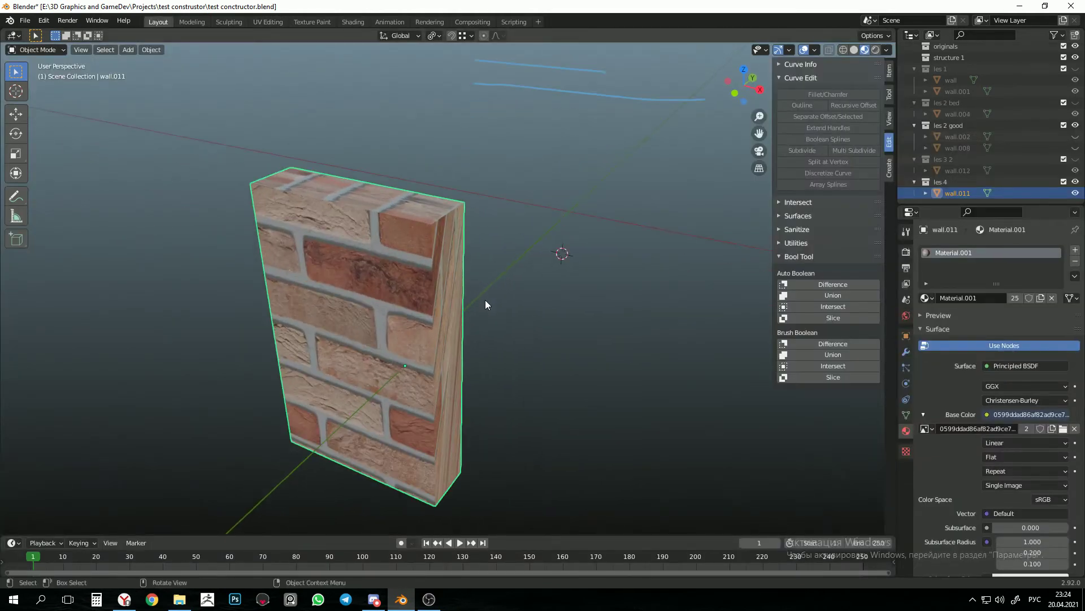
{"action": "scroll", "coordinate": [490, 303], "scroll_direction": "down", "scroll_amount": 2}
{"action": "key", "text": "Tab"}
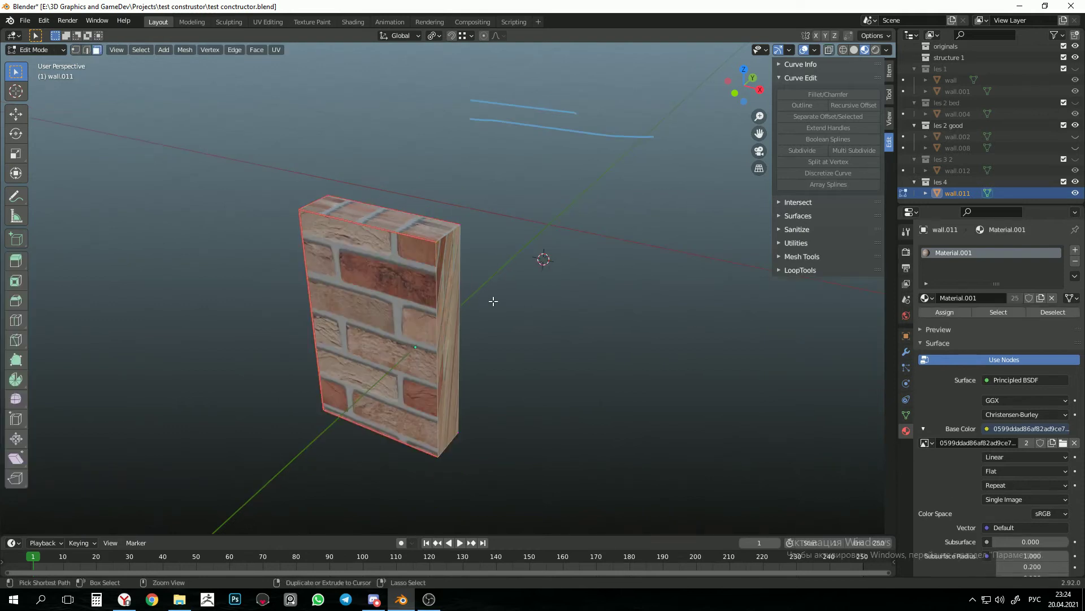
{"action": "key", "text": "2"}
{"action": "key", "text": "ctrl+z"}
{"action": "key", "text": "ctrl+z"}
{"action": "key", "text": "ctrl+z"}
{"action": "key", "text": "ctrl+z"}
{"action": "key", "text": "ctrl+z"}
{"action": "key", "text": "ctrl+z"}
{"action": "key", "text": "ctrl+z"}
{"action": "key", "text": "ctrl+z"}
{"action": "key", "text": "ctrl+z"}
{"action": "key", "text": "ctrl+z"}
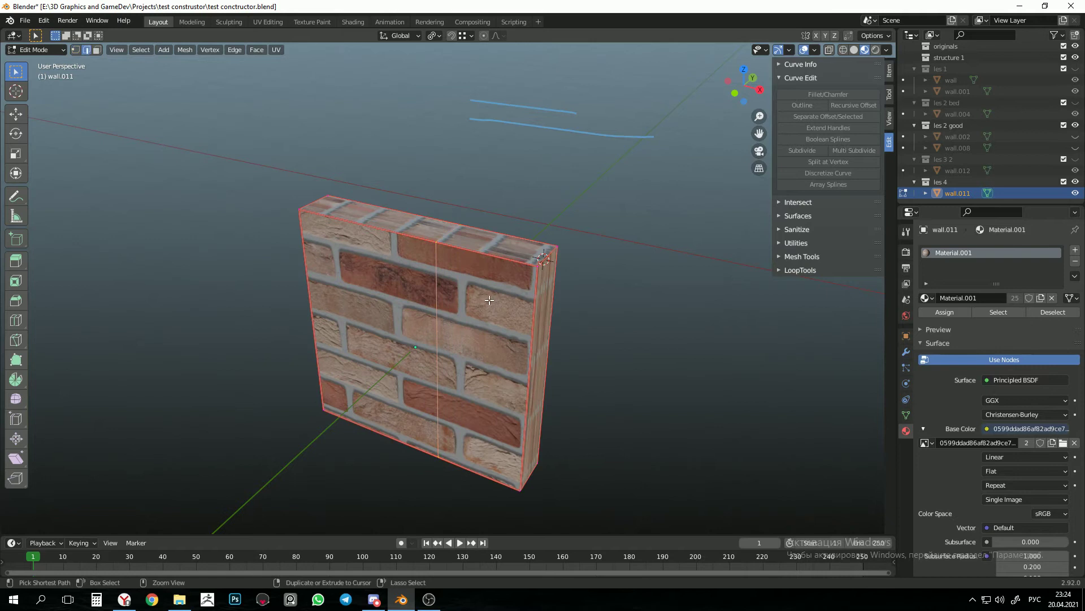
{"action": "scroll", "coordinate": [525, 300], "scroll_direction": "down", "scroll_amount": 3}
{"action": "middle_click_drag", "start_coordinate": [538, 300], "coordinate": [523, 317], "text": "alt"}
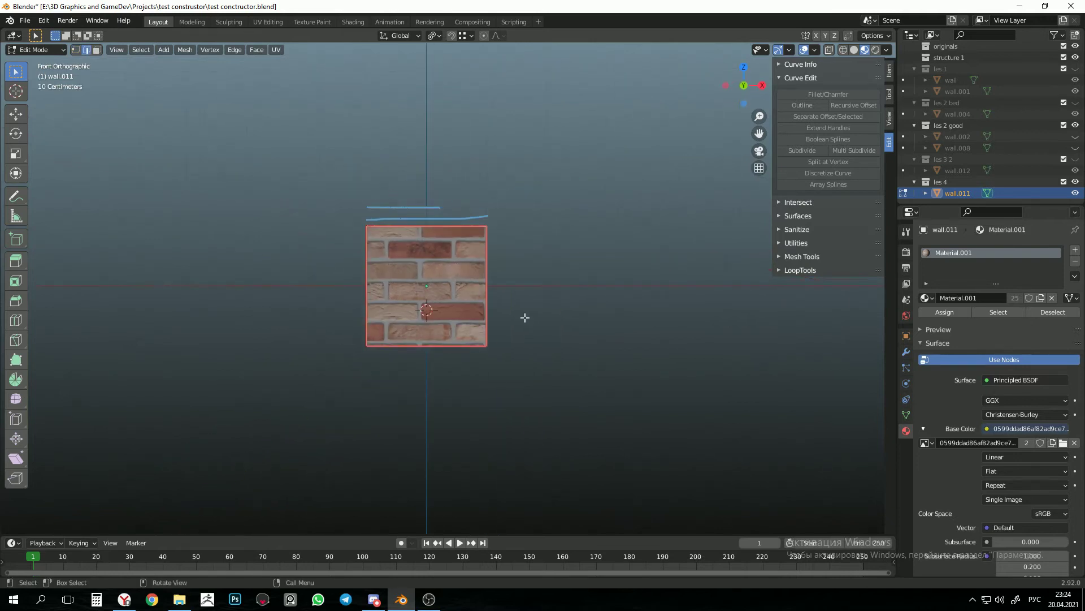
Box-select the wall's right-side vertices in wireframe vertex mode.
{"action": "scroll", "coordinate": [542, 326], "scroll_direction": "up", "scroll_amount": 3}
{"action": "key", "text": "1"}
{"action": "key", "text": "z"}
{"action": "left_click", "coordinate": [569, 352]}
{"action": "middle_click_drag", "start_coordinate": [584, 383], "coordinate": [567, 440], "text": "shift"}
{"action": "left_click_drag", "start_coordinate": [558, 475], "coordinate": [430, 170]}
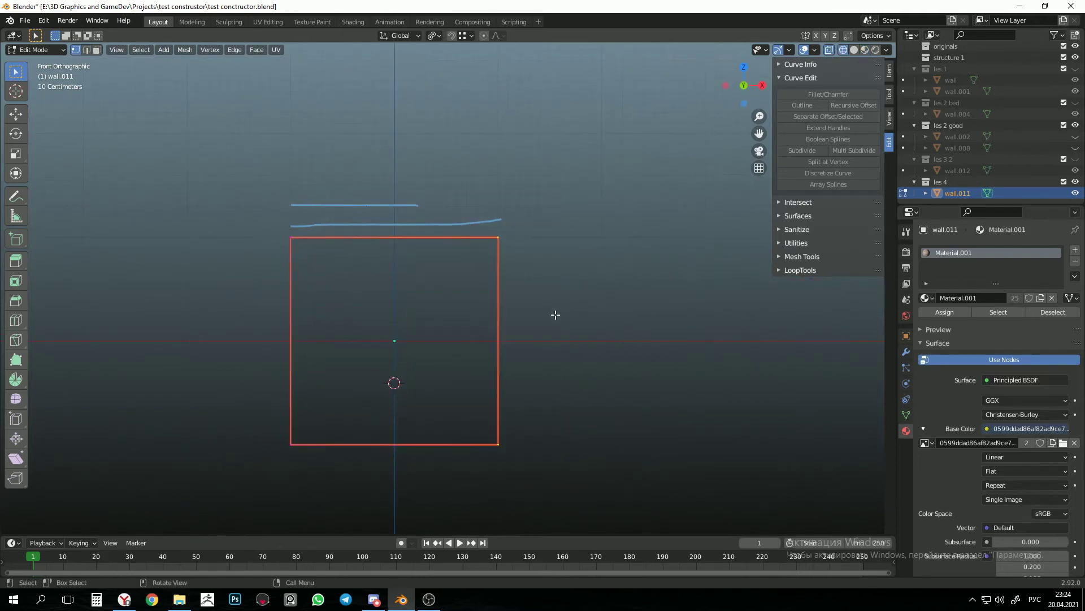
Trial-stretch the right side along X and undo it, then duplicate the wall as wall.003.
{"action": "key", "text": "g"}
{"action": "key", "text": "y"}
{"action": "key", "text": "x"}
{"action": "left_click", "coordinate": [722, 341]}
{"action": "key", "text": "z"}
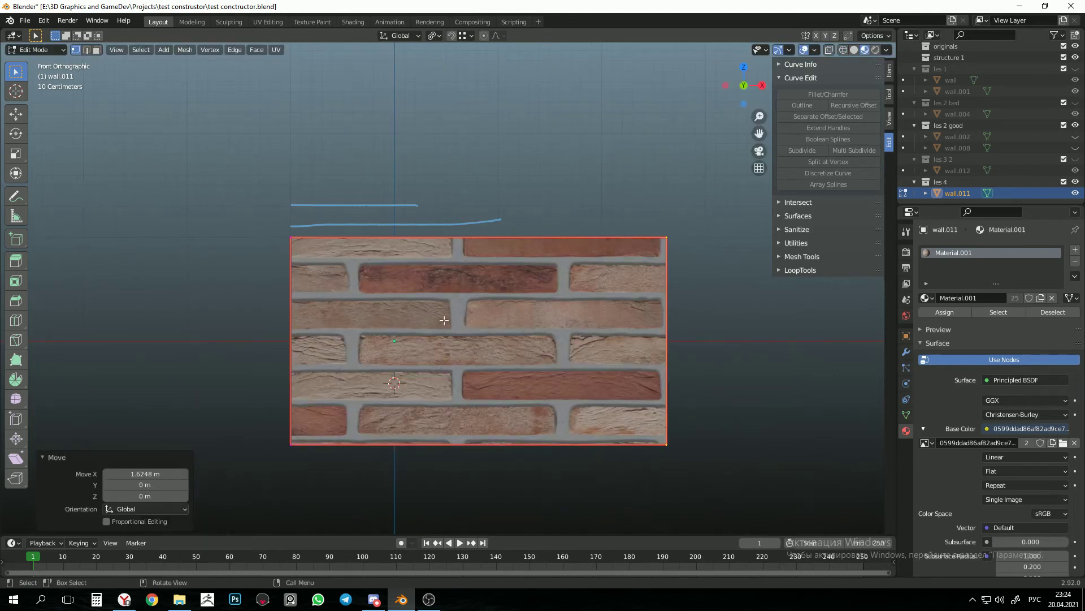
{"action": "key", "text": "ctrl+z"}
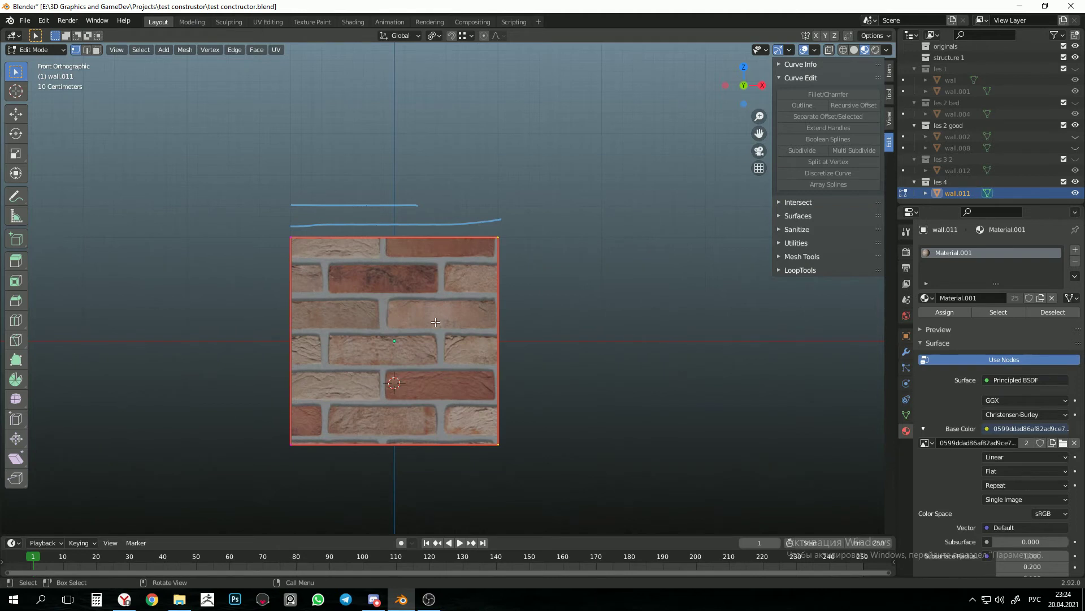
{"action": "key", "text": "Tab"}
{"action": "key", "text": "shift+d"}
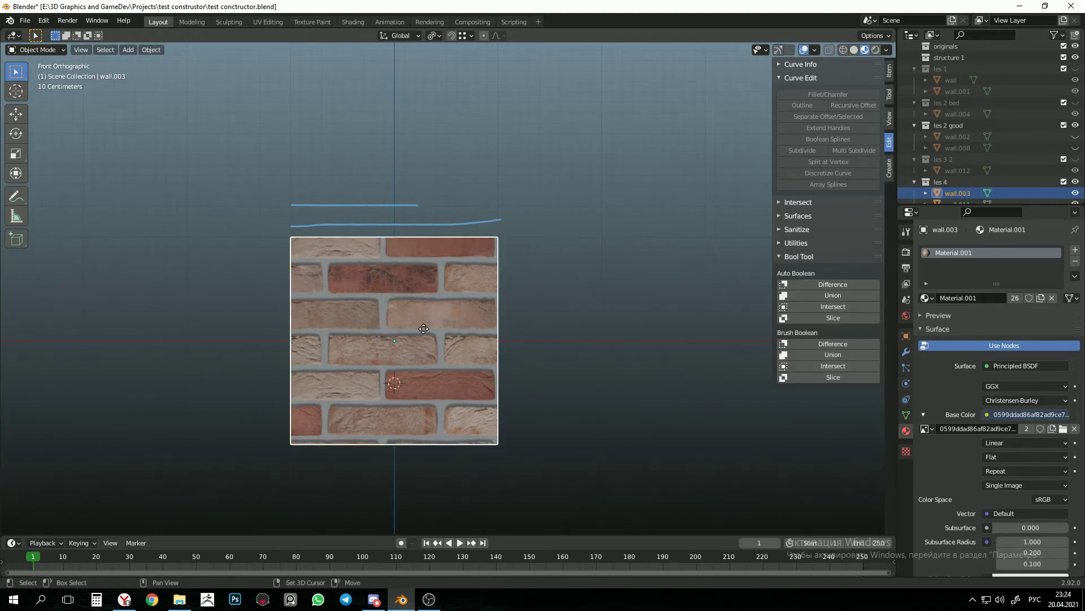
Move the copy along X and snap it flush against the original wall's right side.
{"action": "key", "text": "y"}
{"action": "key", "text": "x"}
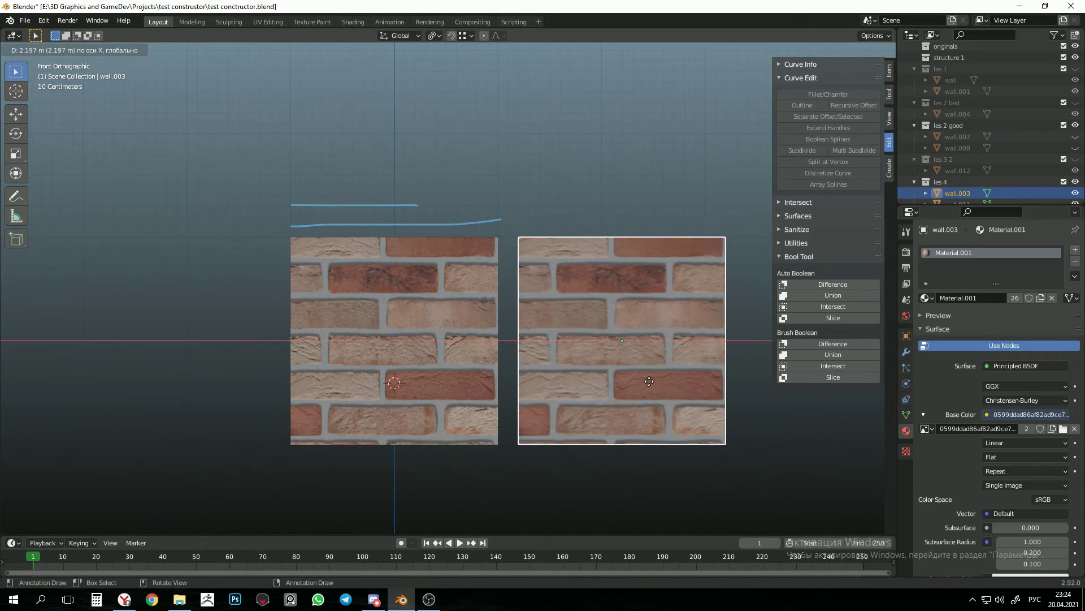
{"action": "left_click", "coordinate": [517, 354]}
{"action": "key", "text": "g"}
{"action": "key", "text": "x"}
{"action": "key", "text": "shift+Tab"}
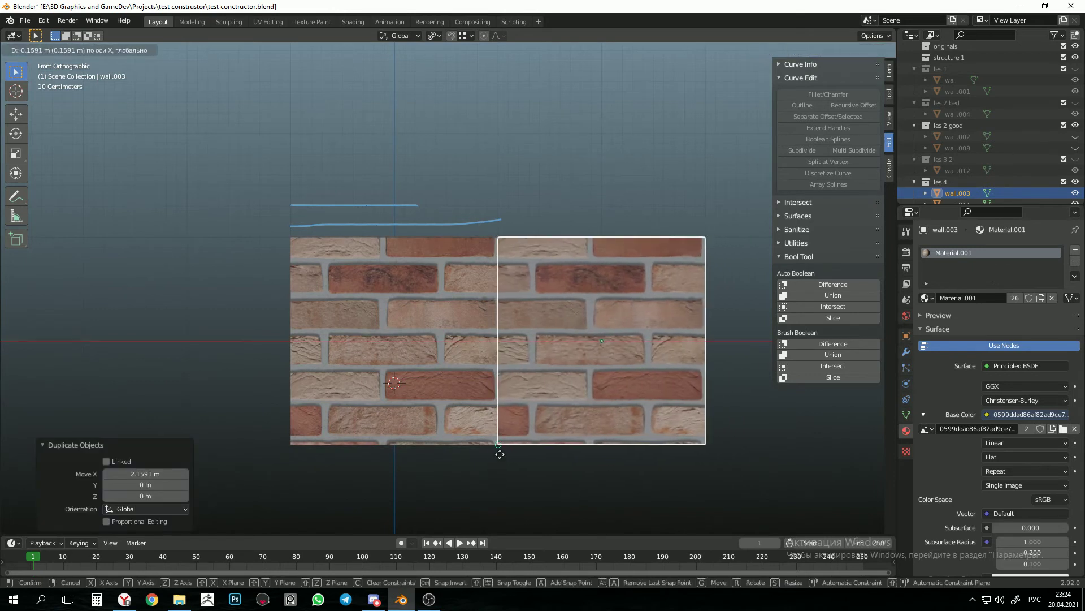
{"action": "left_click", "coordinate": [501, 444]}
{"action": "middle_click_drag", "start_coordinate": [526, 368], "coordinate": [514, 359], "text": "shift"}
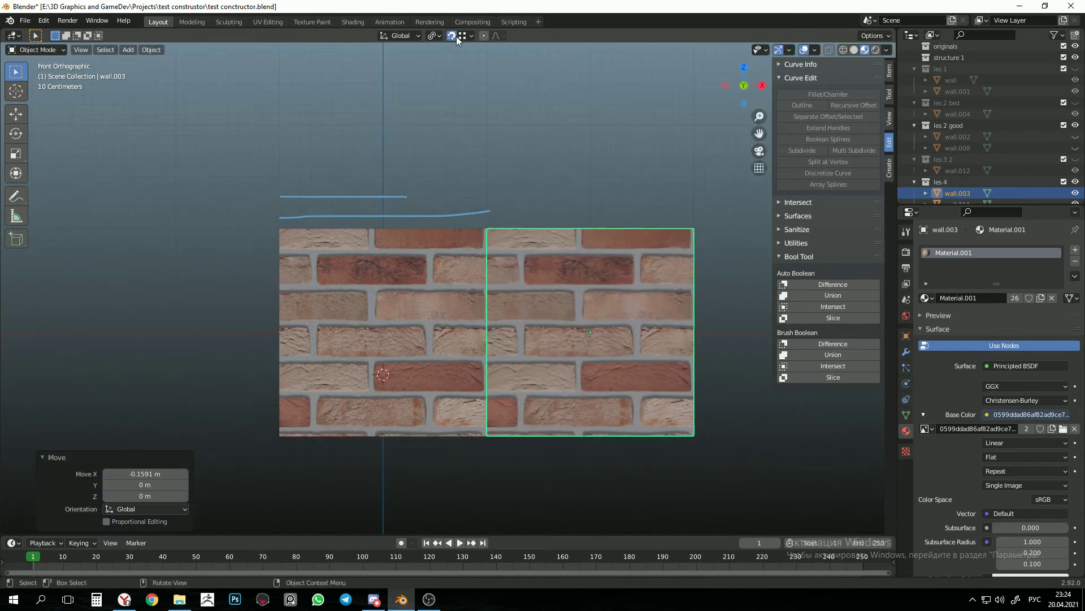
{"action": "scroll", "coordinate": [520, 242], "scroll_direction": "up", "scroll_amount": 2}
Loop-cut the copy near its left side and delete everything right of the cut.
{"action": "key", "text": "Tab"}
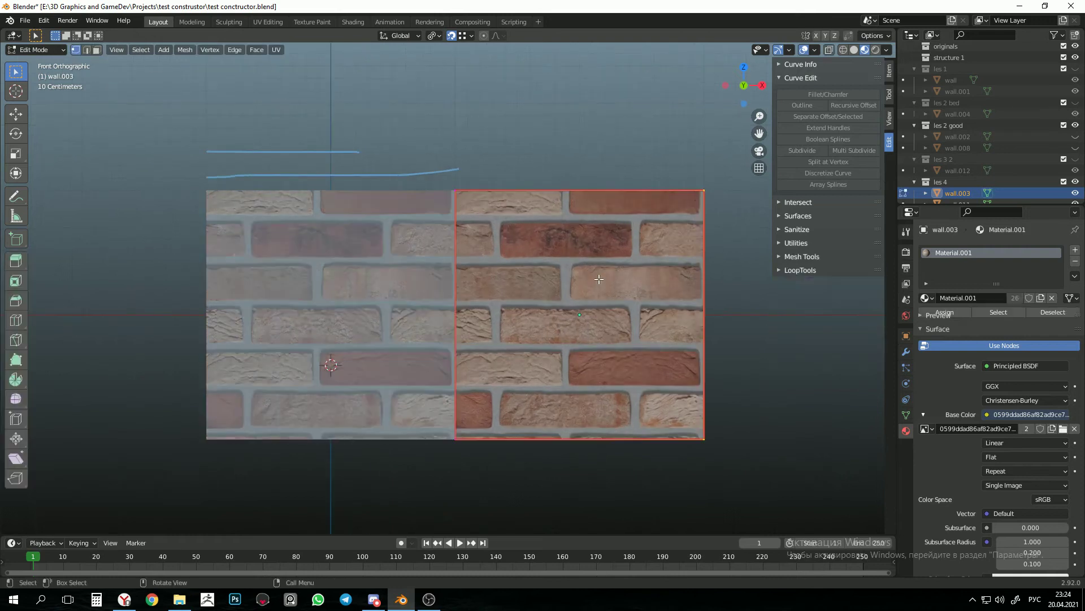
{"action": "middle_click_drag", "start_coordinate": [598, 278], "coordinate": [527, 292], "text": "shift"}
{"action": "key", "text": "ctrl+r"}
{"action": "left_click", "coordinate": [494, 227]}
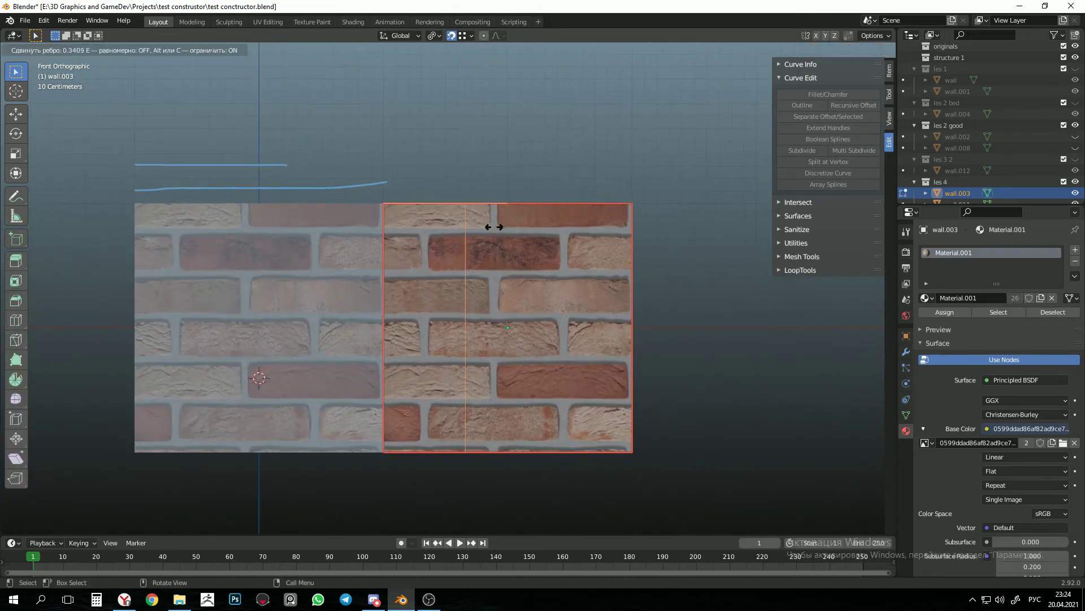
{"action": "left_click", "coordinate": [494, 226]}
{"action": "key", "text": "shift+z"}
{"action": "left_click_drag", "start_coordinate": [723, 521], "coordinate": [535, 125]}
{"action": "key", "text": "x"}
{"action": "left_click", "coordinate": [676, 240]}
Return to Object Mode and view both walls from the front with the brick material shown.
{"action": "key", "text": "z"}
{"action": "left_click", "coordinate": [603, 267]}
{"action": "middle_click_drag", "start_coordinate": [610, 268], "coordinate": [525, 272]}
{"action": "key", "text": "2"}
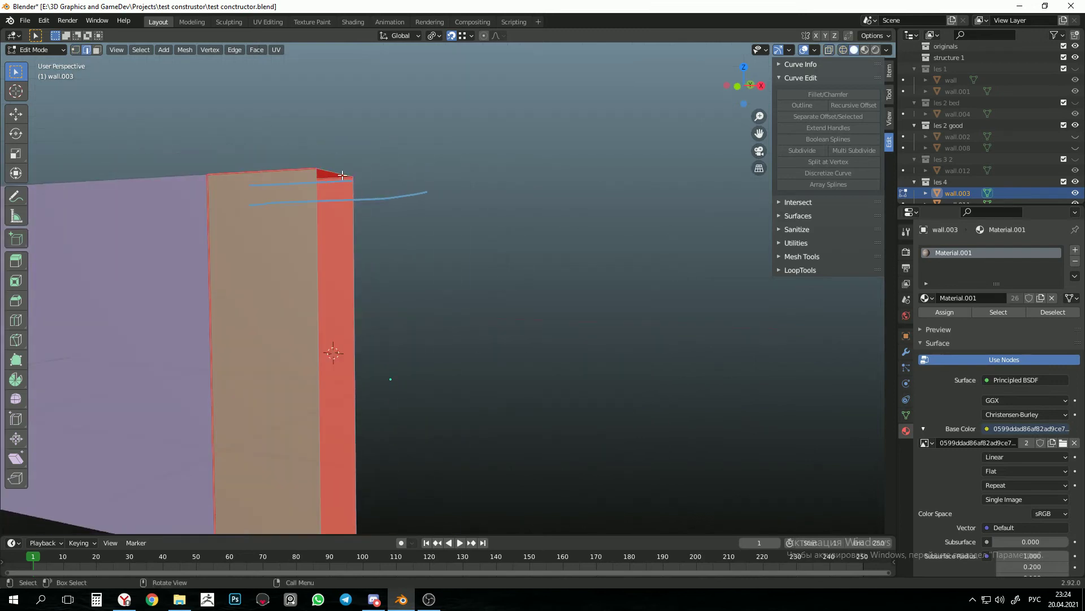
{"action": "scroll", "coordinate": [445, 244], "scroll_direction": "down", "scroll_amount": 5}
{"action": "key", "text": "KP_1"}
{"action": "key", "text": "z"}
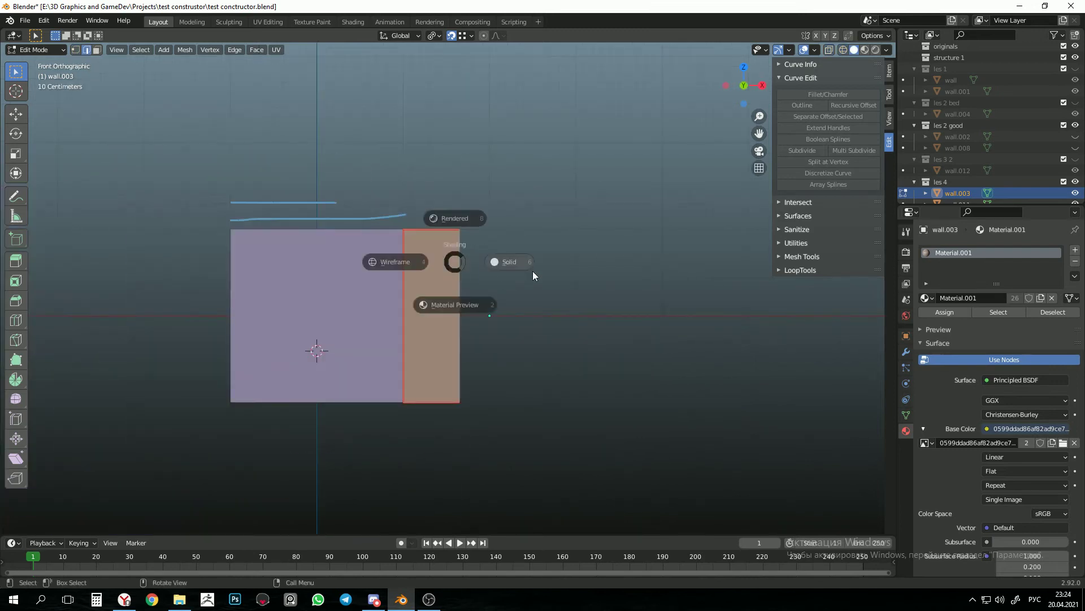
{"action": "left_click", "coordinate": [532, 270]}
{"action": "middle_click_drag", "start_coordinate": [518, 272], "coordinate": [602, 262], "text": "shift"}
{"action": "key", "text": "Tab"}
{"action": "scroll", "coordinate": [600, 263], "scroll_direction": "up", "scroll_amount": 1}
{"action": "key", "text": "z"}
{"action": "left_click", "coordinate": [527, 305]}
{"action": "left_click", "coordinate": [608, 340]}
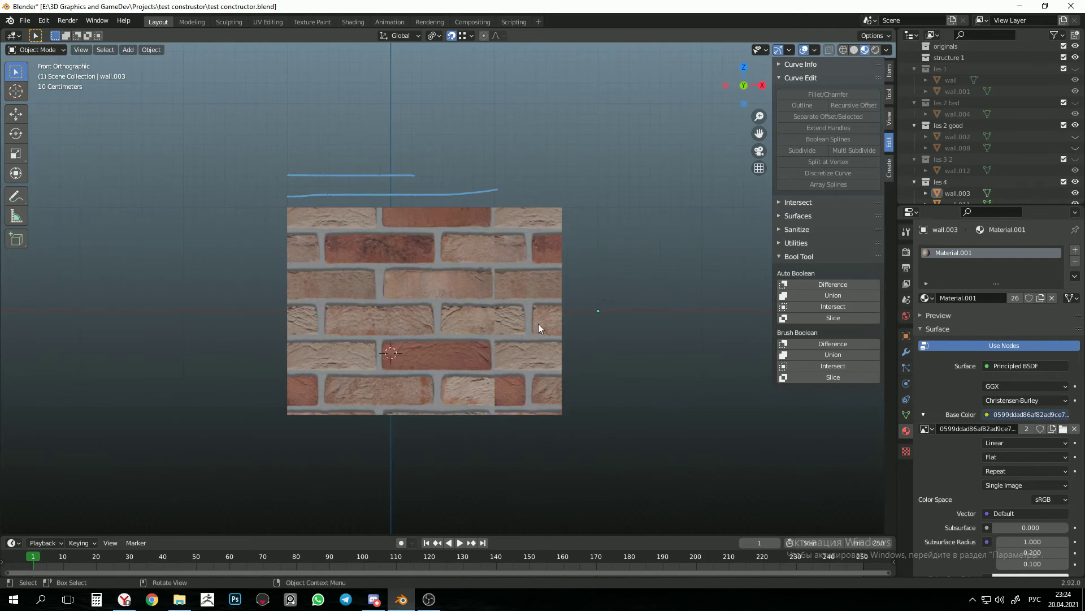
Select both pieces, apply all transforms, and set each origin to geometry.
{"action": "mouse_move", "coordinate": [539, 324]}
{"action": "middle_mouse_down"}
{"action": "mouse_move", "coordinate": [543, 357]}
{"action": "mouse_move", "coordinate": [484, 371]}
{"action": "mouse_move", "coordinate": [518, 360]}
{"action": "mouse_move", "coordinate": [498, 361]}
{"action": "mouse_move", "coordinate": [456, 395]}
{"action": "mouse_move", "coordinate": [510, 335]}
{"action": "mouse_move", "coordinate": [548, 324]}
{"action": "middle_mouse_up"}
{"action": "left_click", "coordinate": [546, 321]}
{"action": "left_click", "coordinate": [468, 267], "text": "shift"}
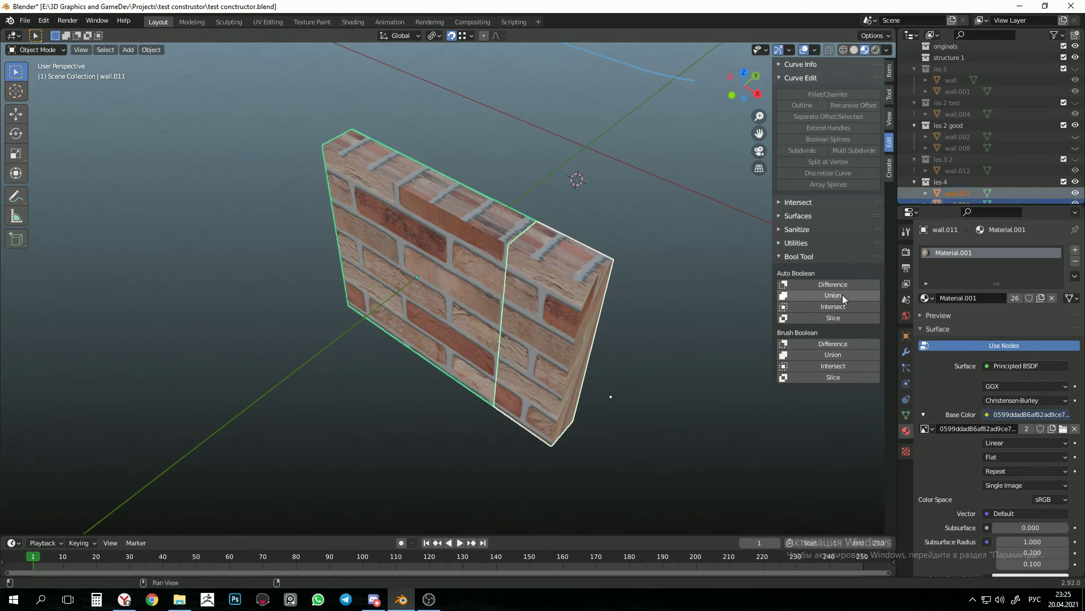
{"action": "key", "text": "ctrl+a"}
{"action": "left_click", "coordinate": [485, 373]}
{"action": "right_click", "coordinate": [497, 364]}
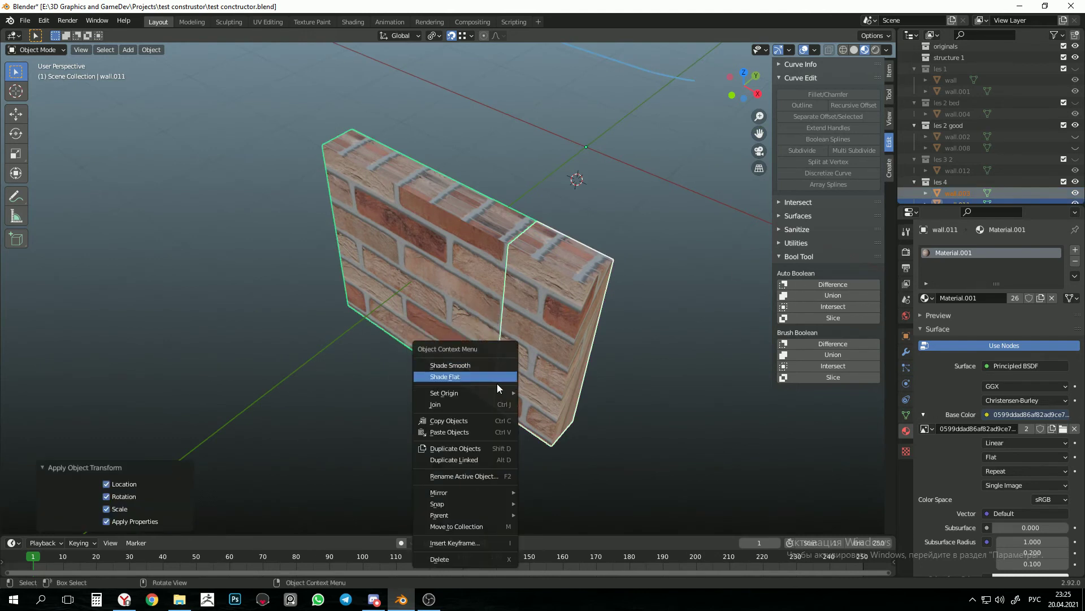
{"action": "mouse_move", "coordinate": [504, 397]}
{"action": "left_click", "coordinate": [550, 402]}
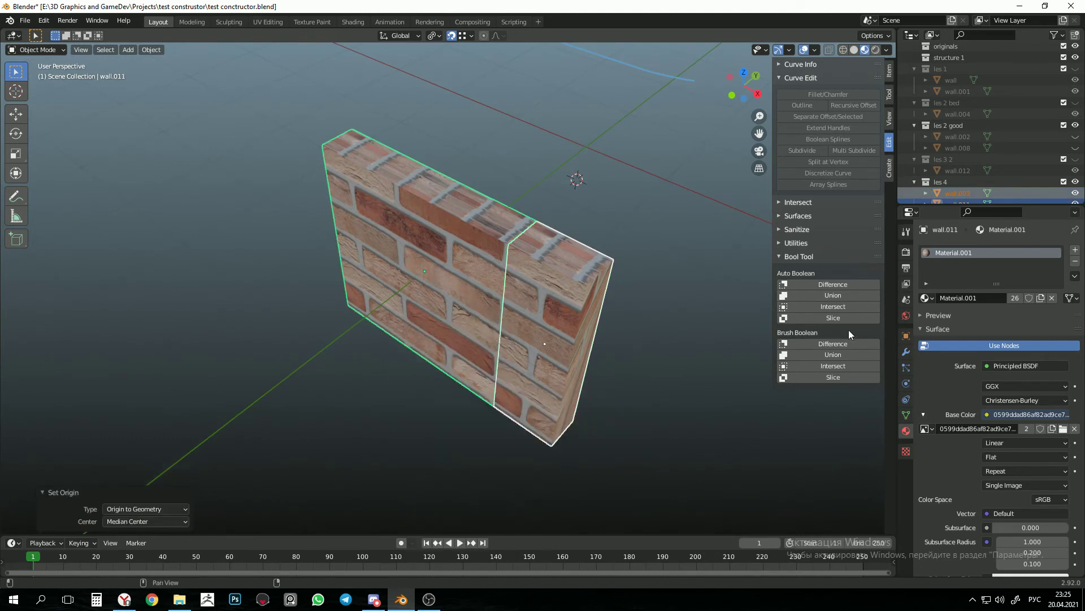
Union the strip into wall.011 with Bool Tool and enter Edit Mode on the joined mesh.
{"action": "left_click", "coordinate": [832, 294]}
{"action": "middle_click_drag", "start_coordinate": [557, 300], "coordinate": [537, 290]}
{"action": "key", "text": "Tab"}
{"action": "middle_click_drag", "start_coordinate": [532, 373], "coordinate": [557, 369]}
{"action": "scroll", "coordinate": [556, 369], "scroll_direction": "up", "scroll_amount": 3}
Merge the duplicated vertices across the whole joined mesh by distance.
{"action": "key", "text": "a"}
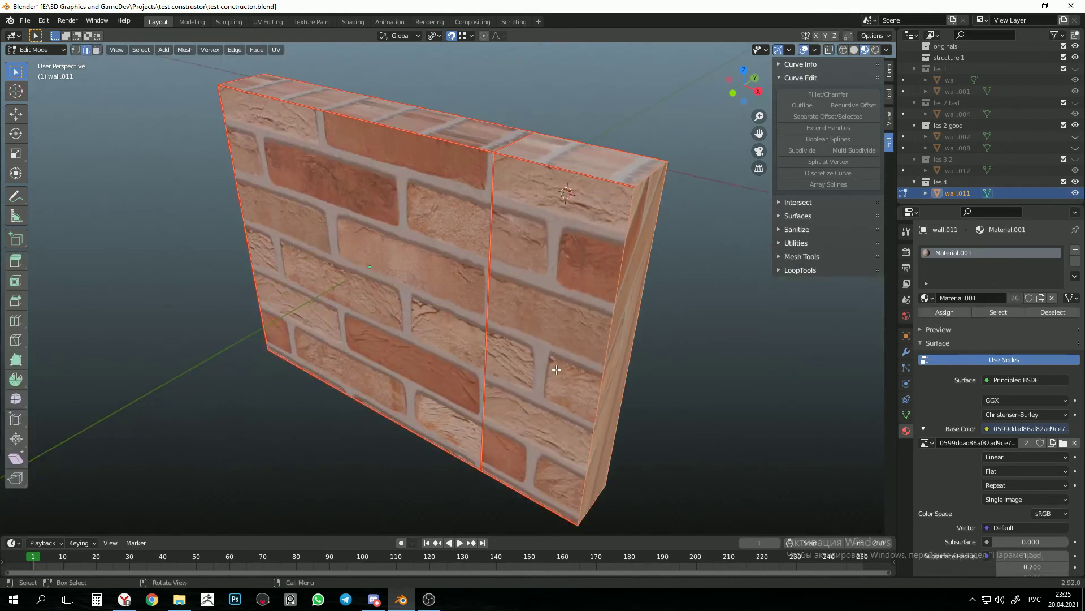
{"action": "key", "text": "m"}
{"action": "left_click", "coordinate": [553, 369]}
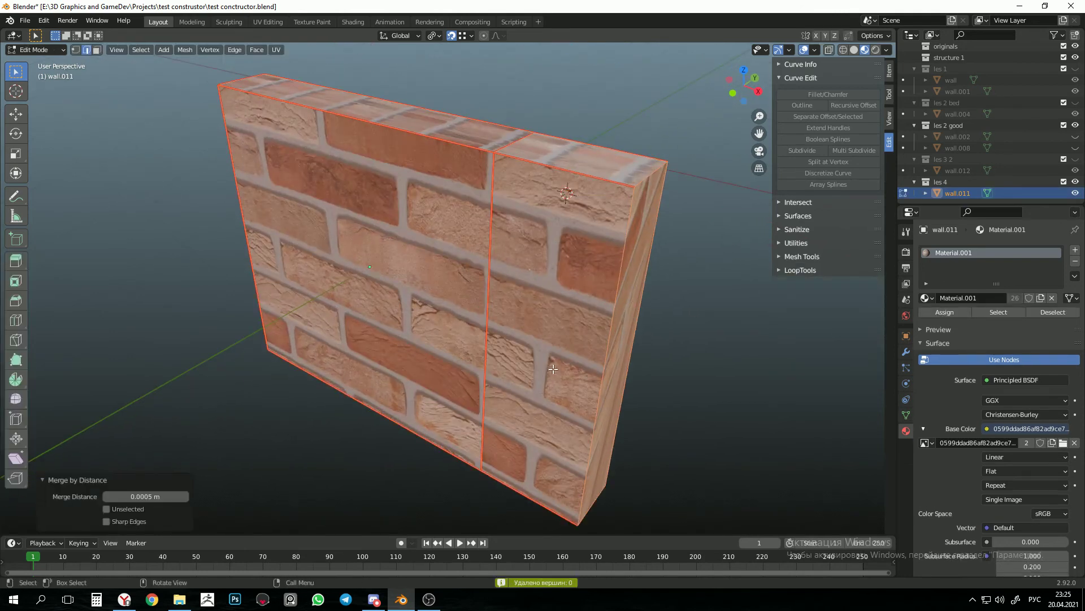
In wireframe top view, delete the wall's back vertices so only the flat front face remains.
{"action": "key", "text": "KP_7"}
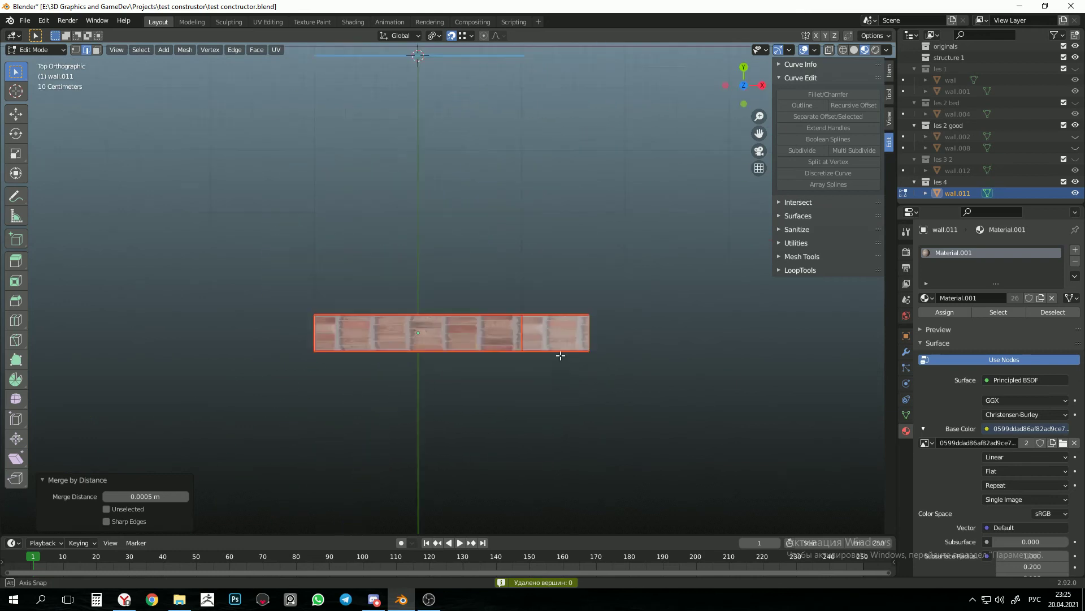
{"action": "key", "text": "1"}
{"action": "key", "text": "z"}
{"action": "left_click", "coordinate": [609, 360]}
{"action": "left_click_drag", "start_coordinate": [628, 332], "coordinate": [250, 254]}
{"action": "key", "text": "x"}
{"action": "left_click", "coordinate": [544, 317]}
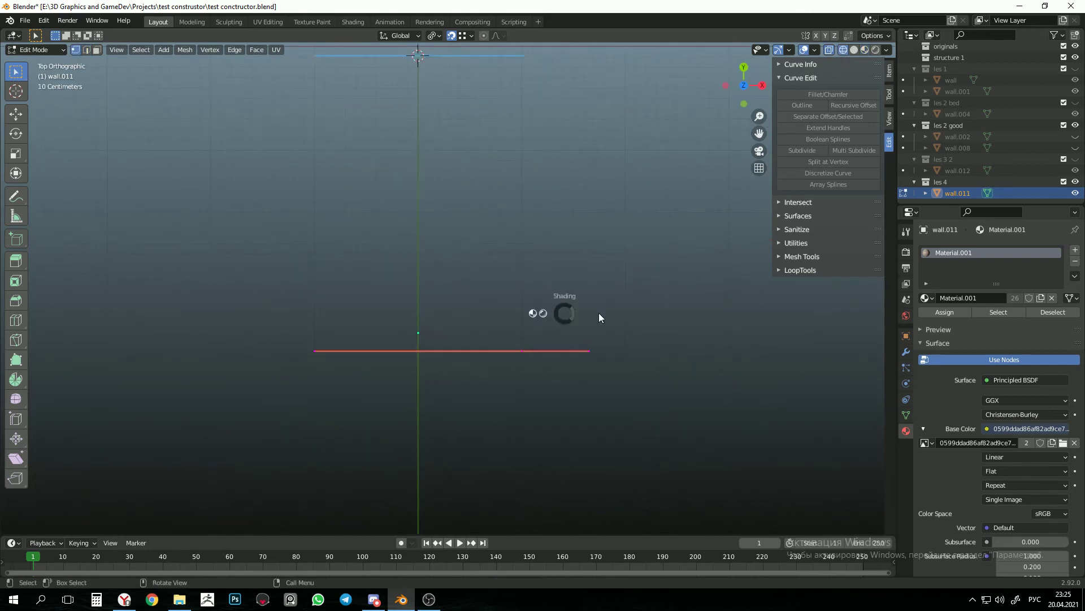
{"action": "middle_click_drag", "start_coordinate": [598, 314], "coordinate": [659, 238]}
Return to Object Mode and show the wall in Material Preview, centred in view.
{"action": "key", "text": "Tab"}
{"action": "key", "text": "z"}
{"action": "left_click", "coordinate": [578, 354]}
{"action": "mouse_move", "coordinate": [579, 355]}
{"action": "middle_mouse_down"}
{"action": "mouse_move", "coordinate": [647, 317]}
{"action": "mouse_move", "coordinate": [575, 336]}
{"action": "mouse_move", "coordinate": [610, 305]}
{"action": "mouse_move", "coordinate": [596, 337]}
{"action": "mouse_move", "coordinate": [579, 334]}
{"action": "middle_mouse_up"}
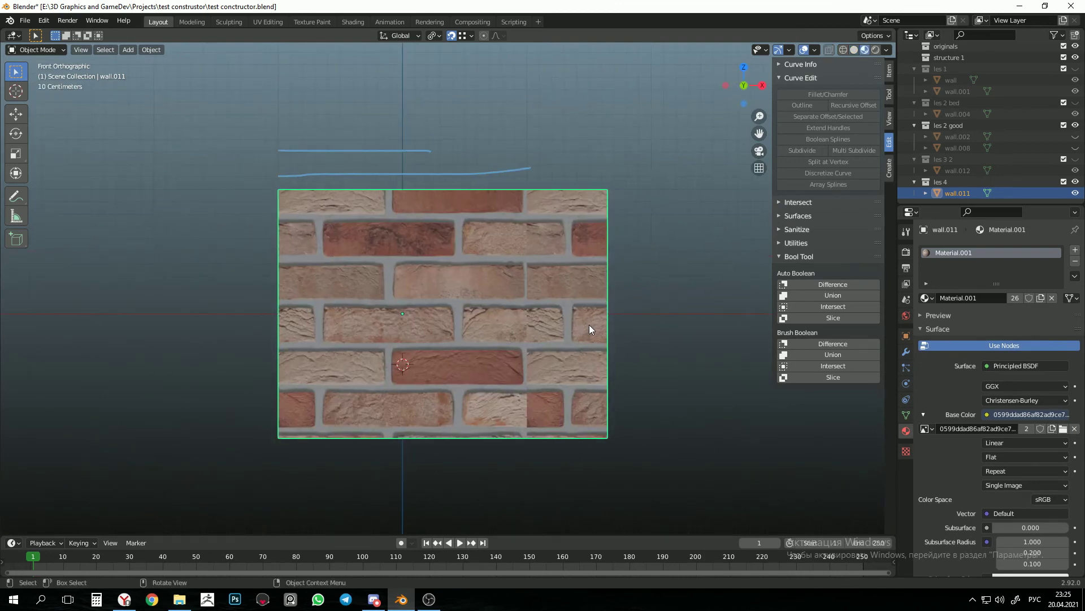